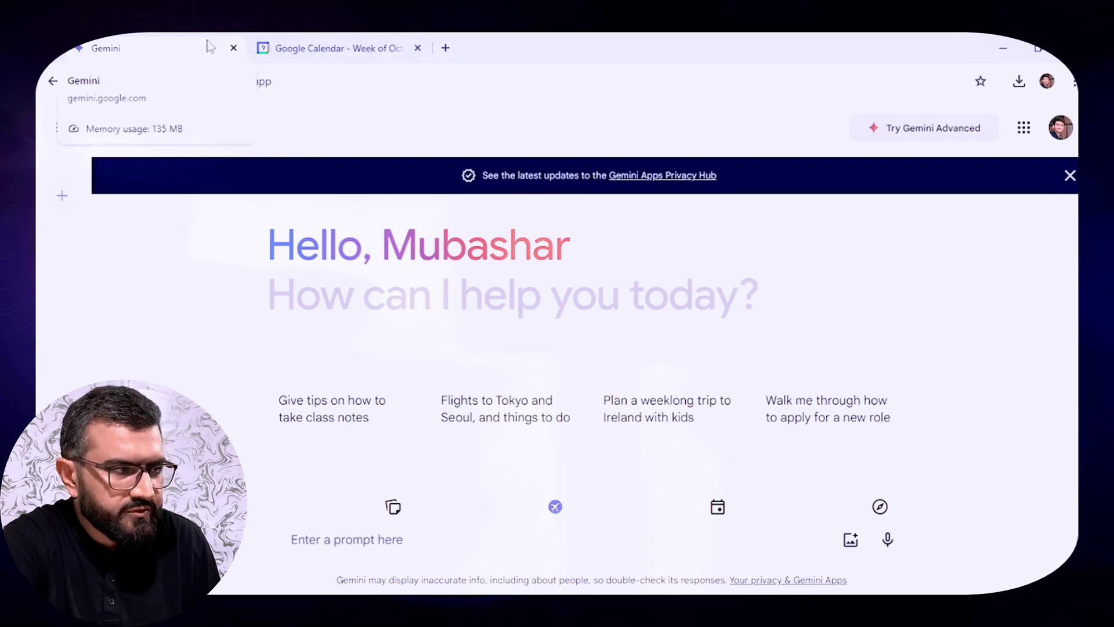
Step: Dismiss the introduction on the extensions page and connect the Google Workspace extension
{"action": "left_click", "coordinate": [299, 45]}
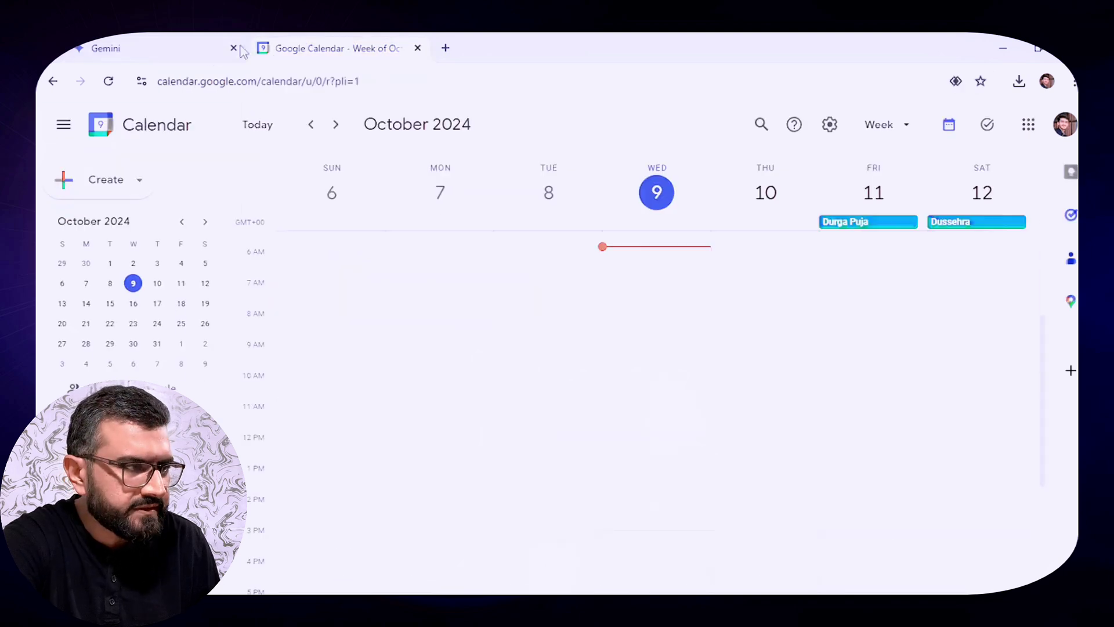
{"action": "left_click", "coordinate": [169, 51]}
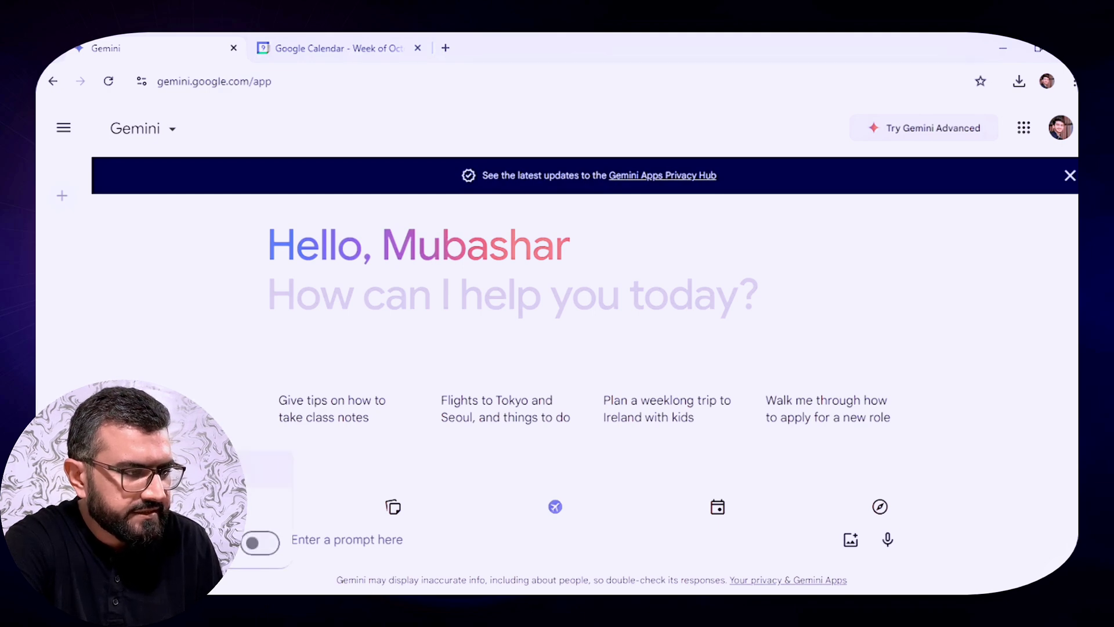
{"action": "left_click", "coordinate": [174, 470]}
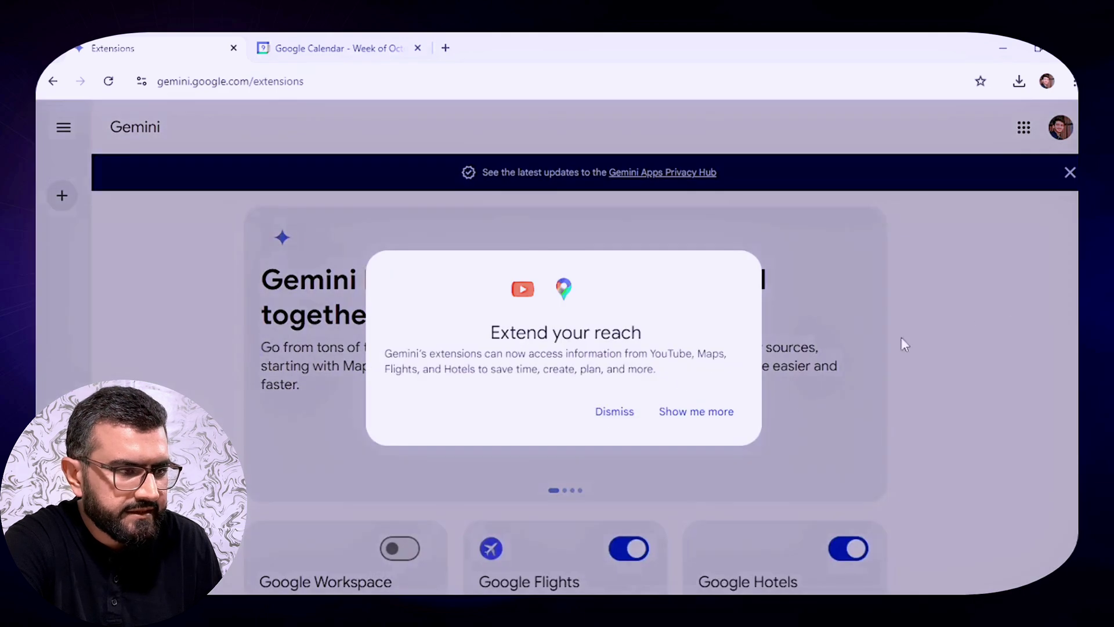
{"action": "left_click", "coordinate": [615, 412]}
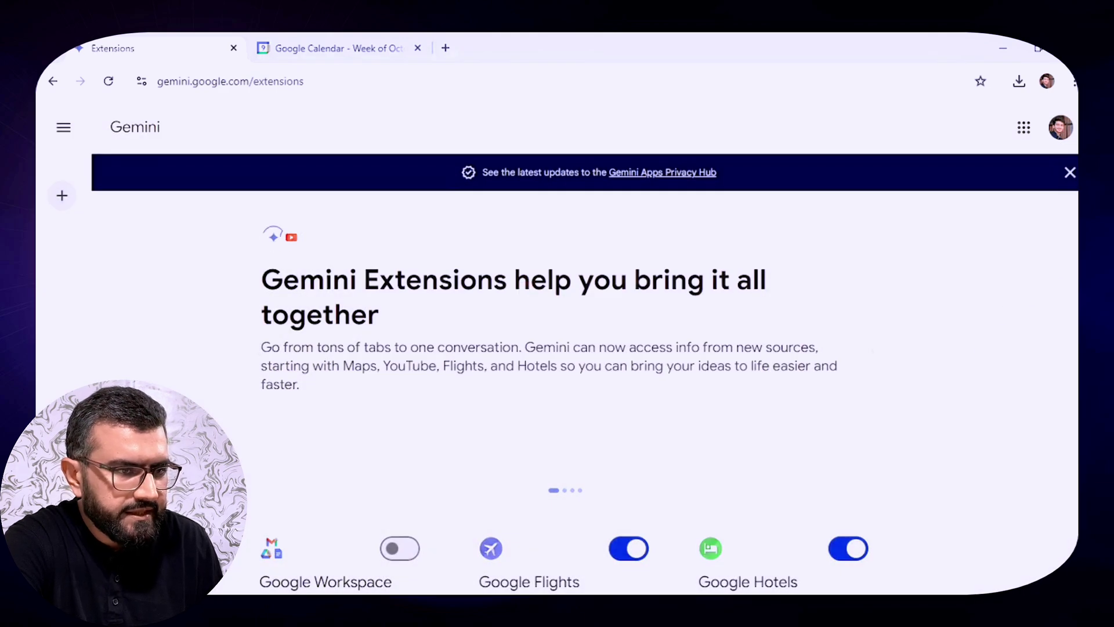
{"action": "scroll", "coordinate": [543, 345], "scroll_direction": "down", "scroll_amount": 5}
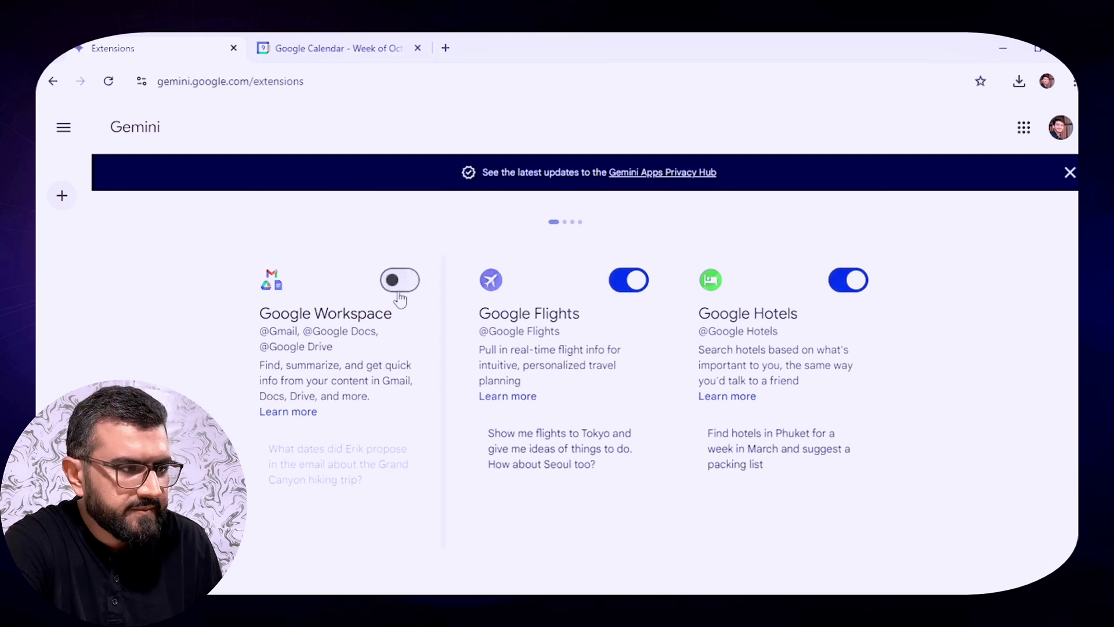
{"action": "left_click", "coordinate": [400, 288]}
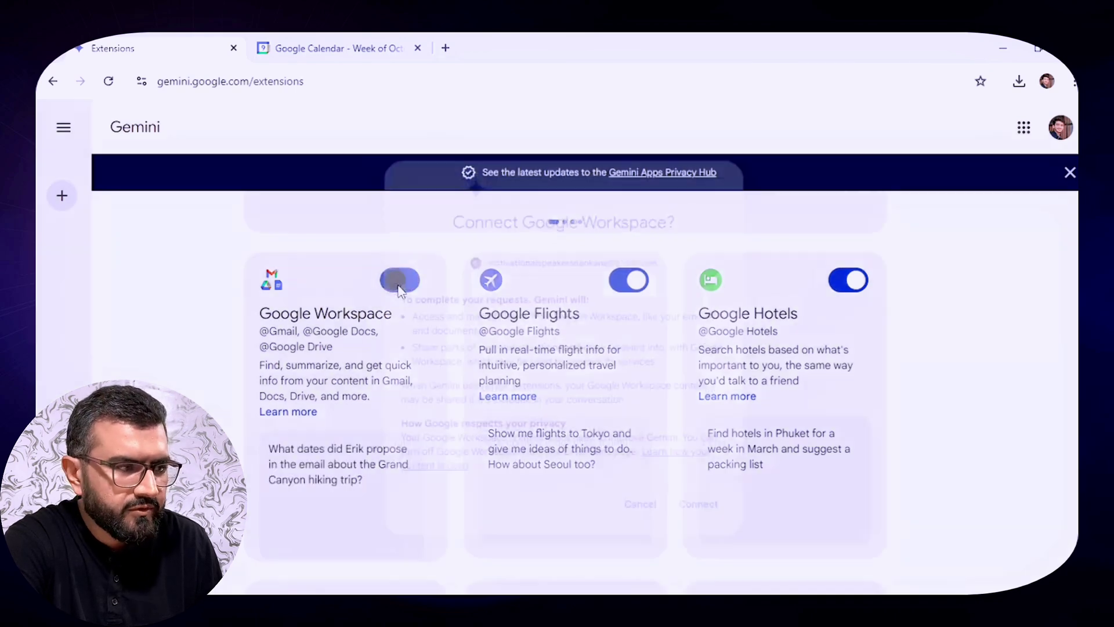
{"action": "left_click", "coordinate": [696, 521]}
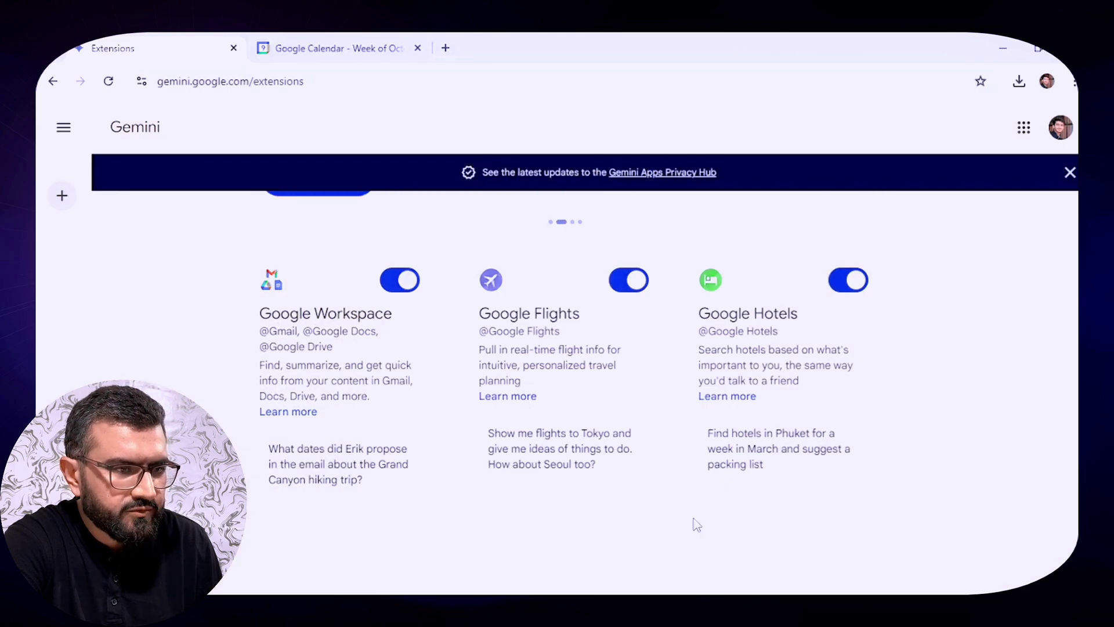
Step: Start a new chat and tag the Google Calendar extension in the prompt
{"action": "scroll", "coordinate": [101, 329], "scroll_direction": "up", "scroll_amount": 5}
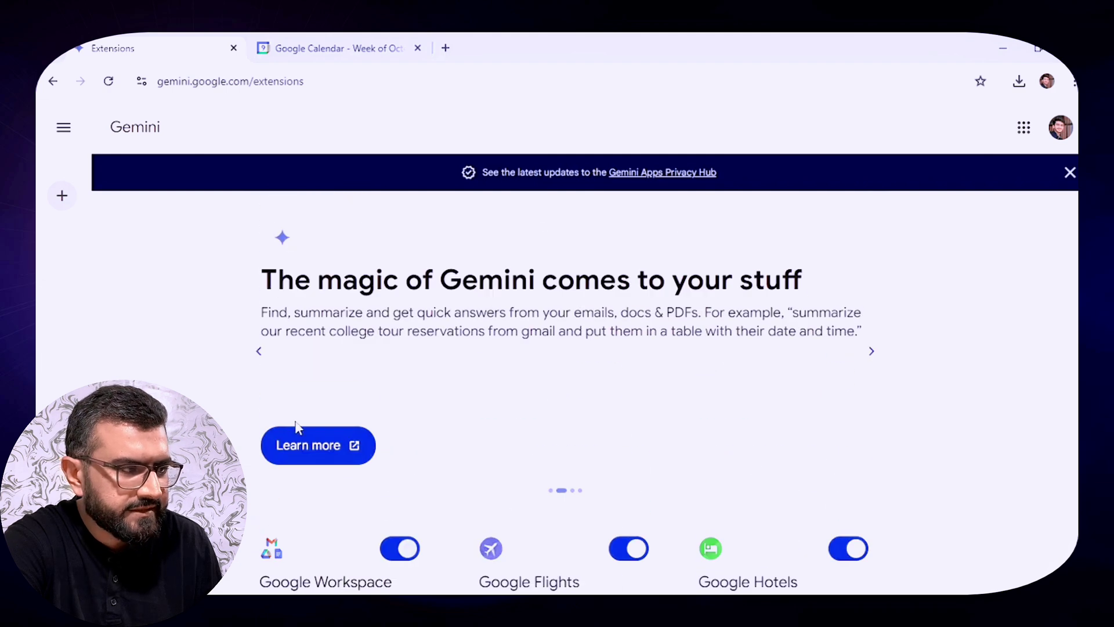
{"action": "left_click", "coordinate": [63, 127]}
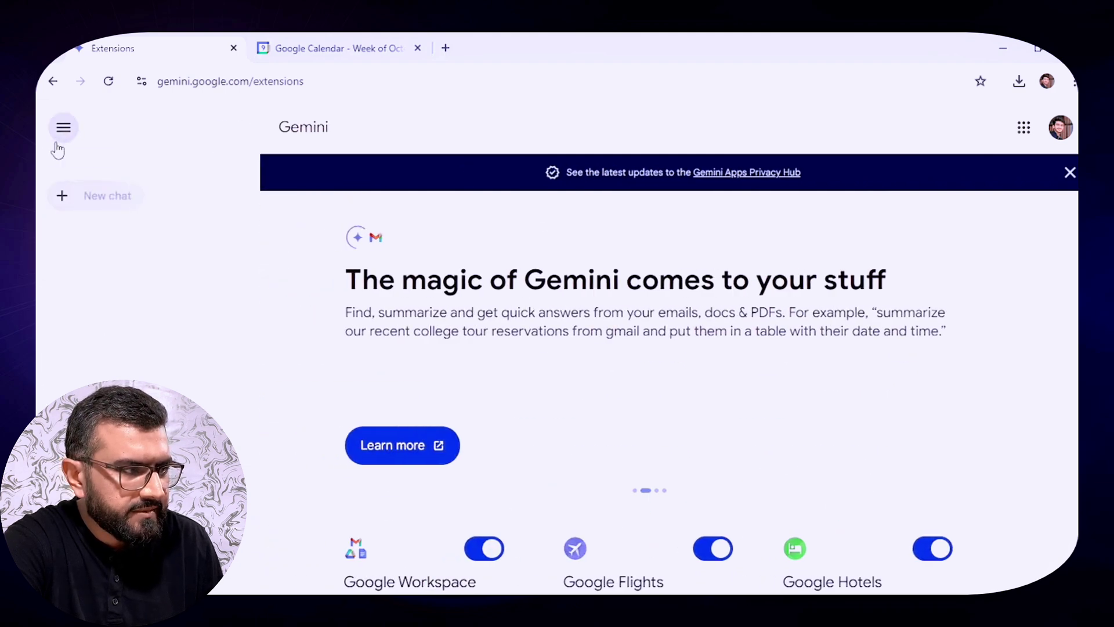
{"action": "left_click", "coordinate": [87, 206]}
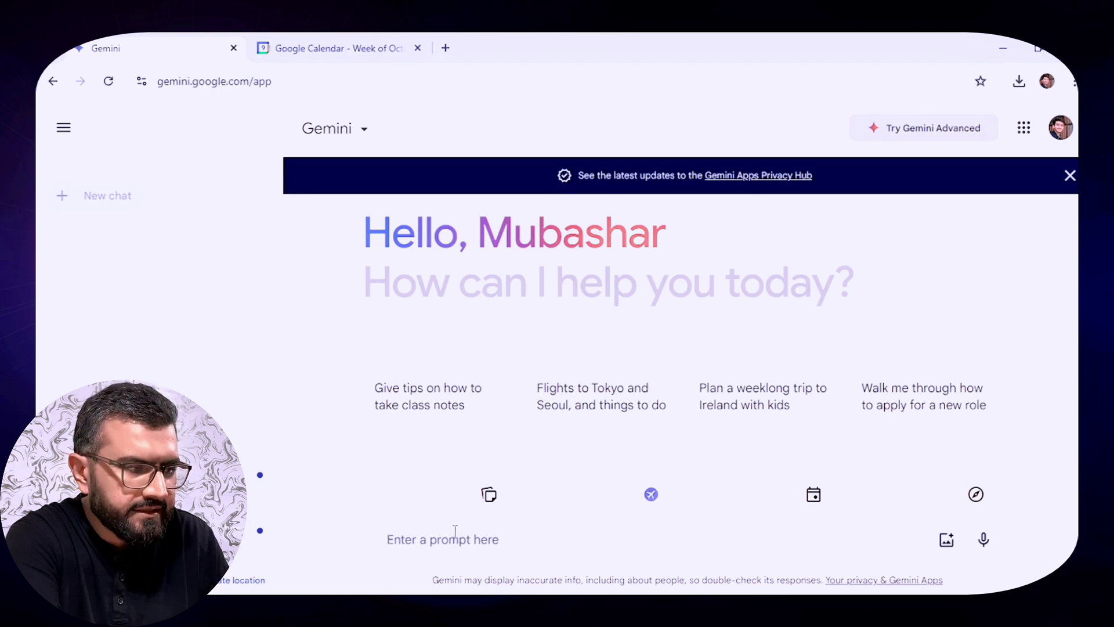
{"action": "type", "text": "@"}
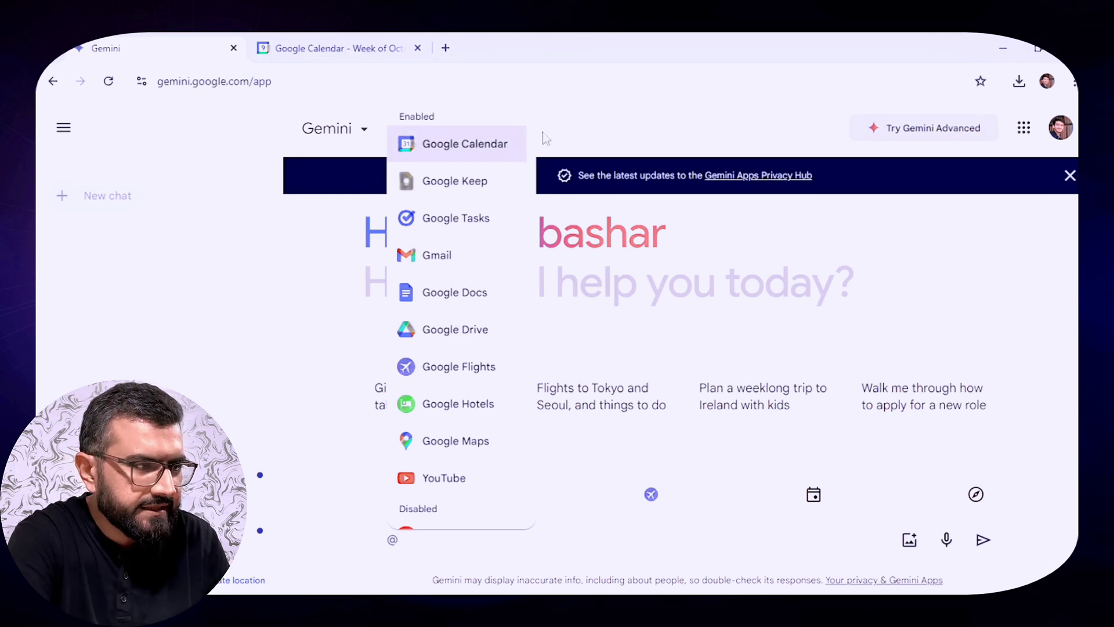
{"action": "left_click", "coordinate": [511, 142]}
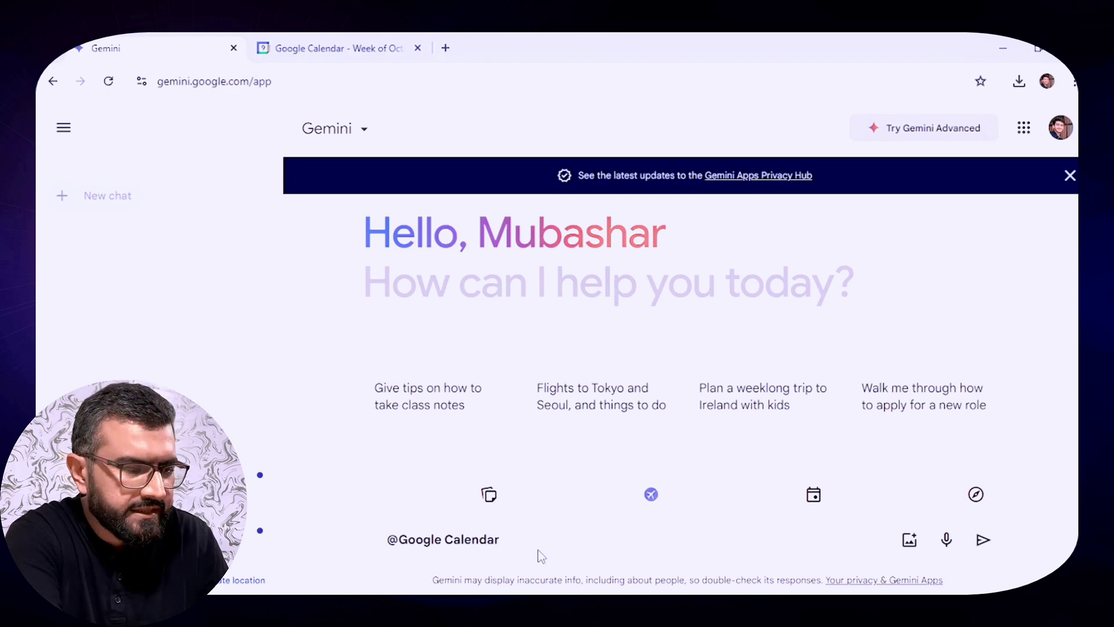
Step: Write the request "Please schedule a meeting tomorrow from 2pm to 3pm: Financial Review for the month of September" after the extension tag
{"action": "type", "text": "lease"}
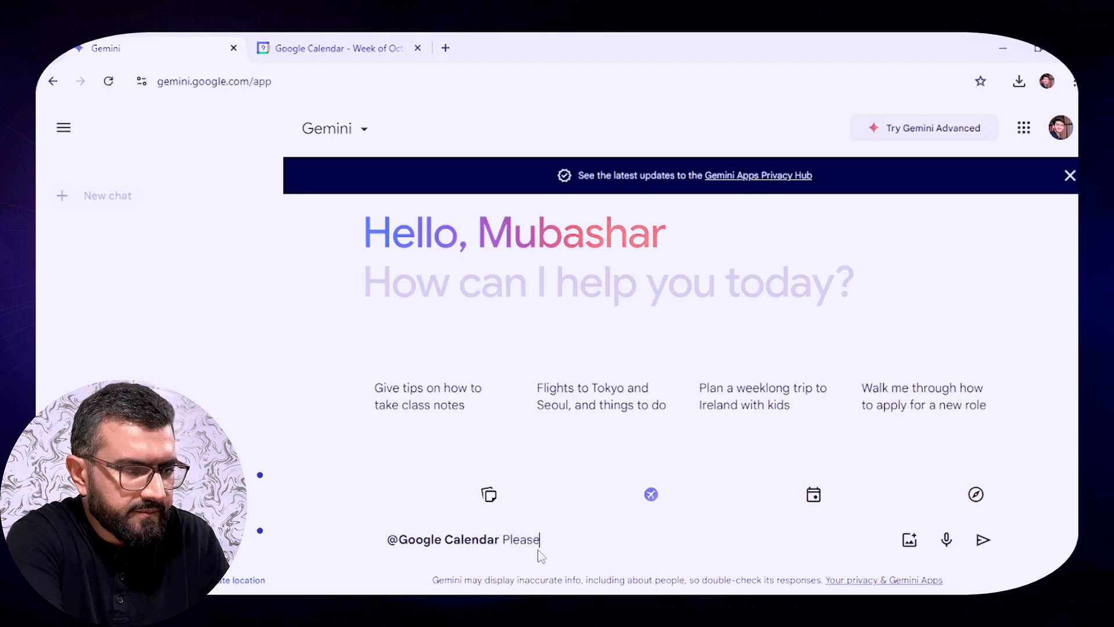
{"action": "type", "text": " schedule a mee"}
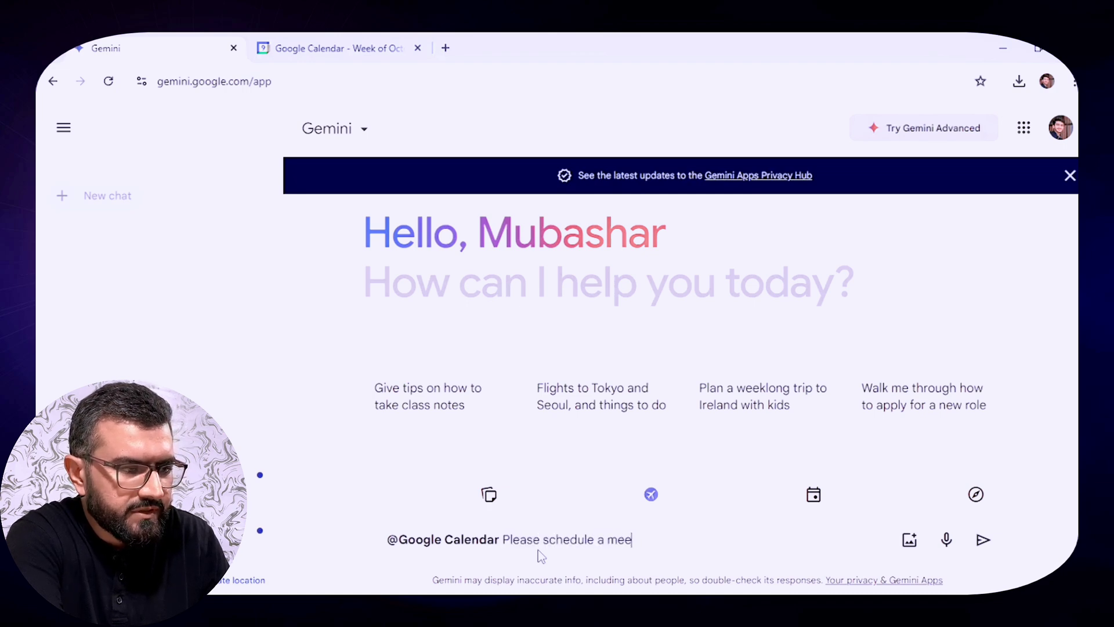
{"action": "type", "text": "ting tomor"}
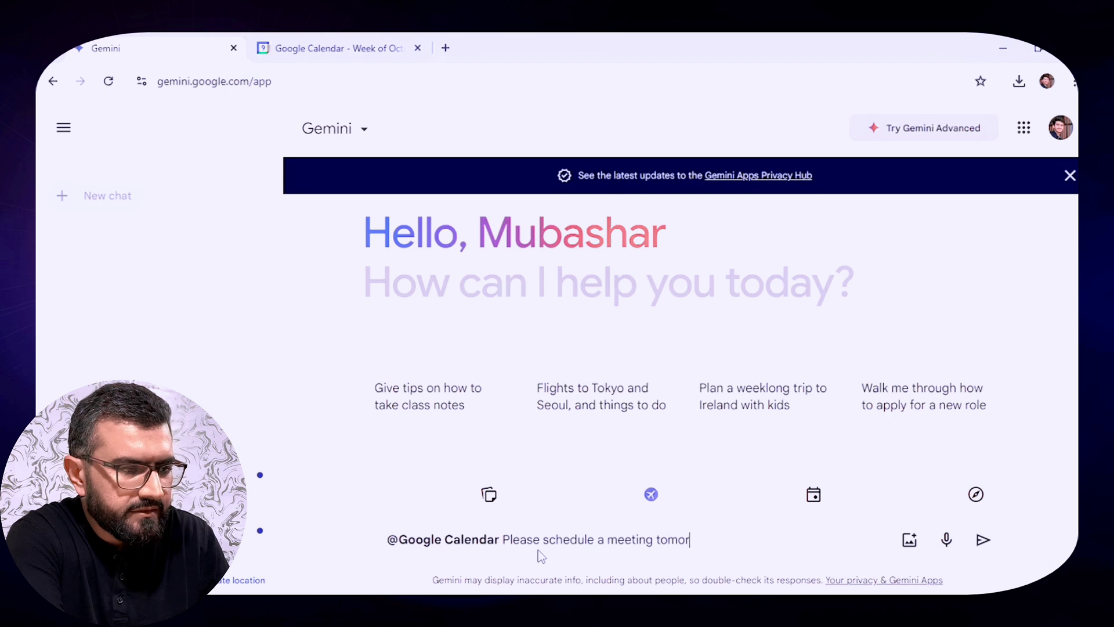
{"action": "type", "text": "row from "}
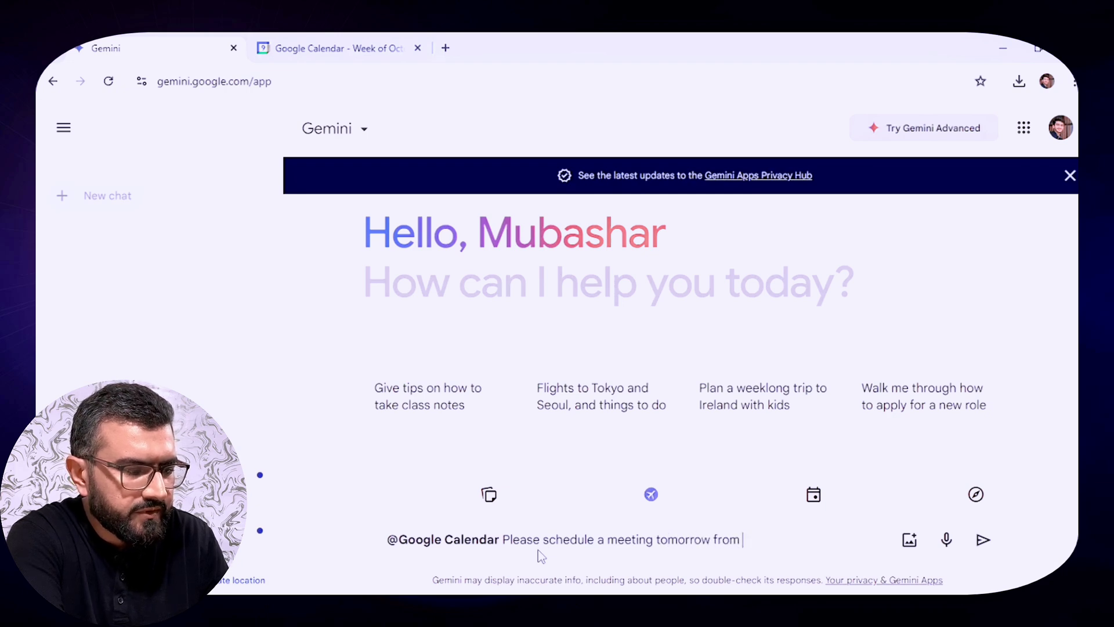
{"action": "type", "text": "@pm"}
{"action": "key", "text": "BackSpace"}
{"action": "key", "text": "BackSpace"}
{"action": "key", "text": "BackSpace"}
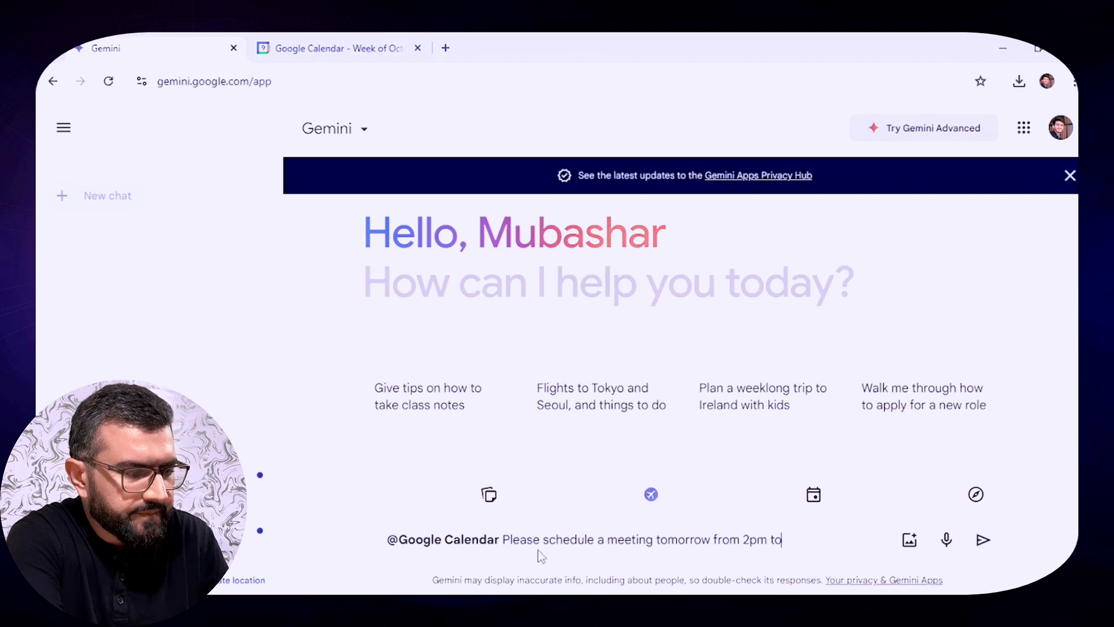
{"action": "type", "text": "2pm to 3pm "}
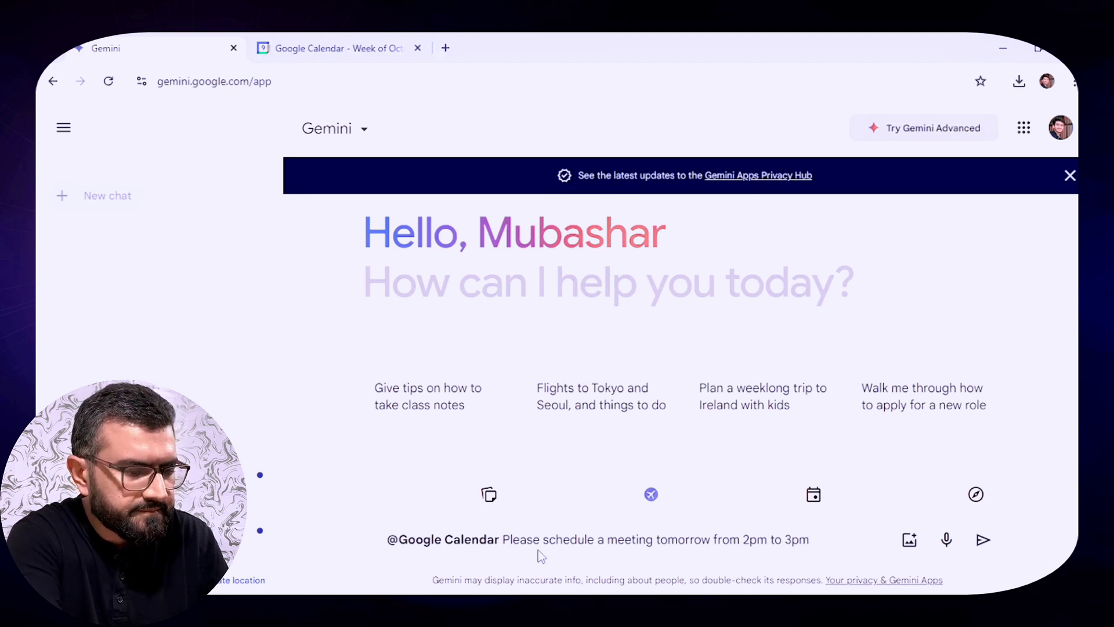
{"action": "type", "text": ": Finan"}
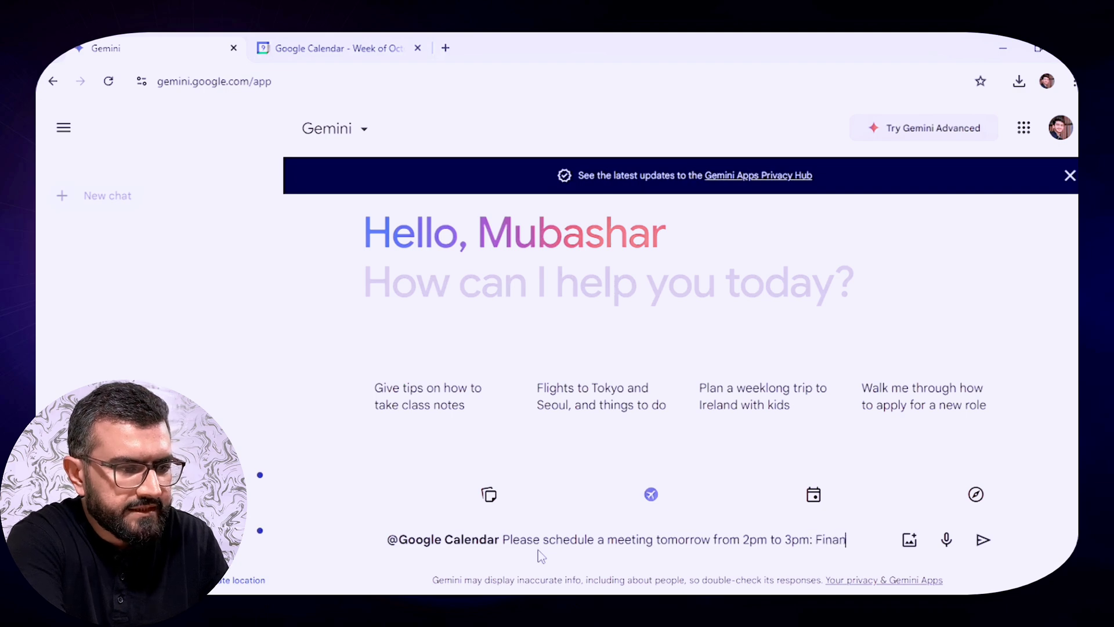
{"action": "type", "text": "cial Review "}
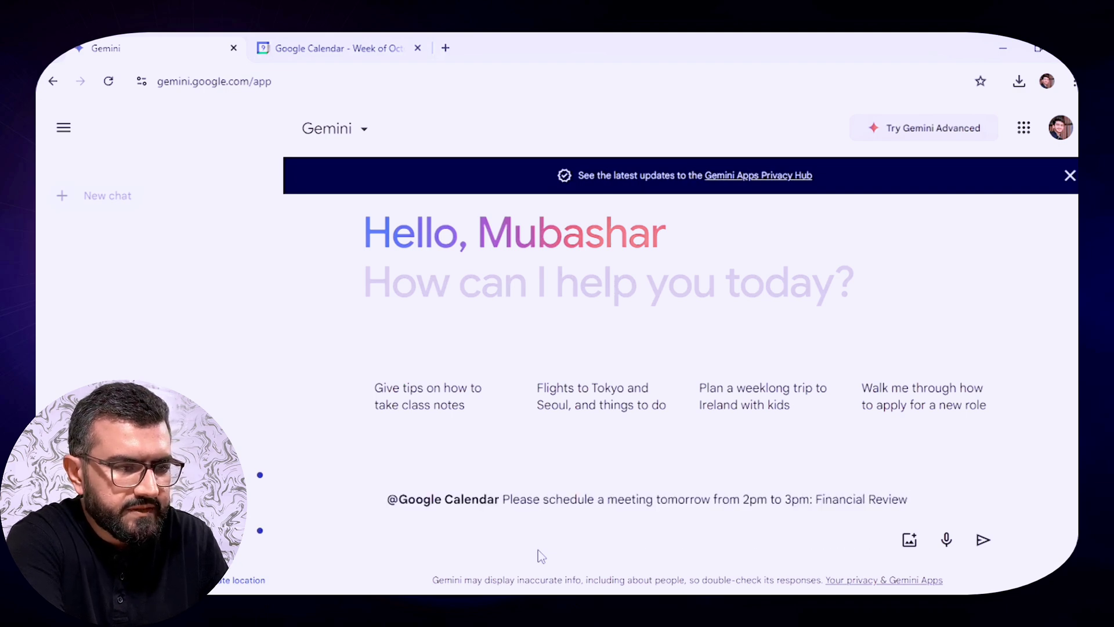
{"action": "type", "text": "for the month"}
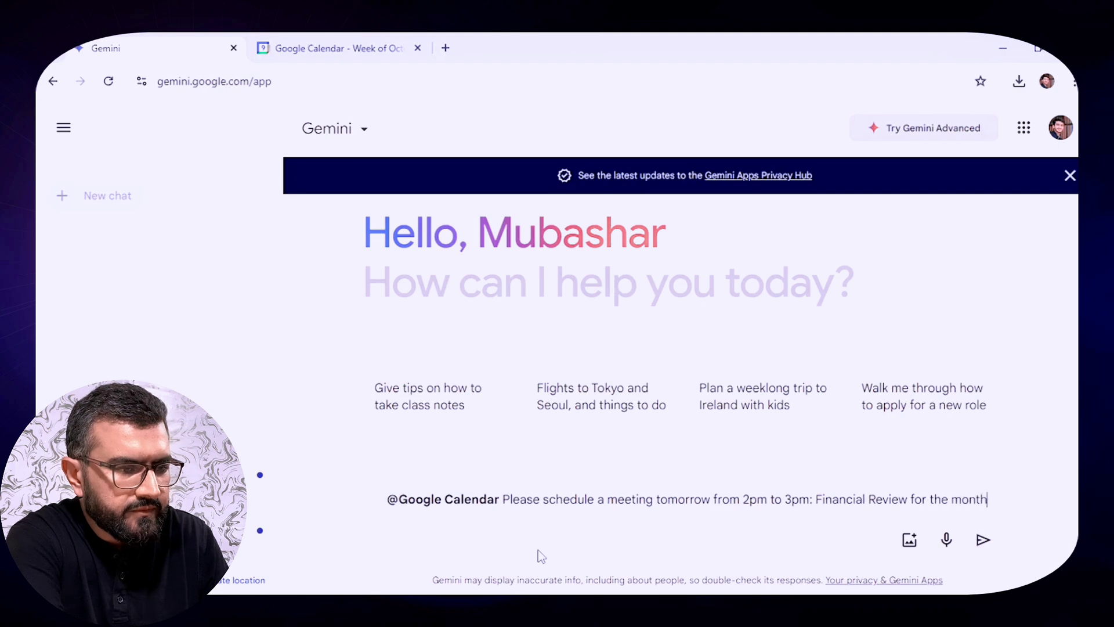
{"action": "type", "text": " of September"}
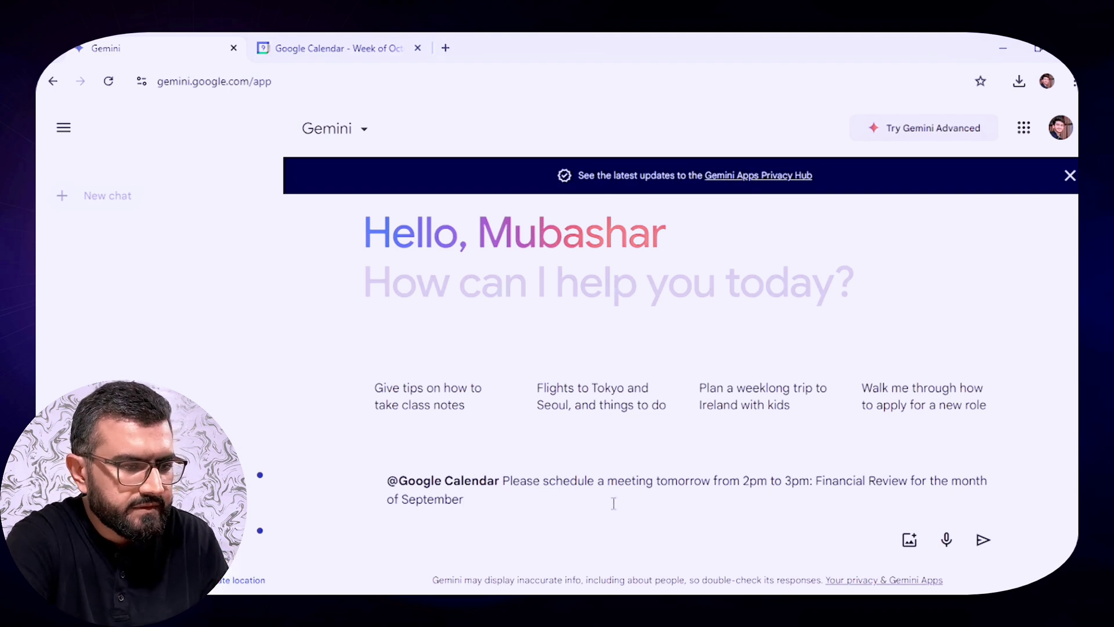
Step: Insert "Meeting with" and the attendee's name before "Financial Review" in the prompt
{"action": "left_click", "coordinate": [818, 489]}
{"action": "type", "text": "Meeting with "}
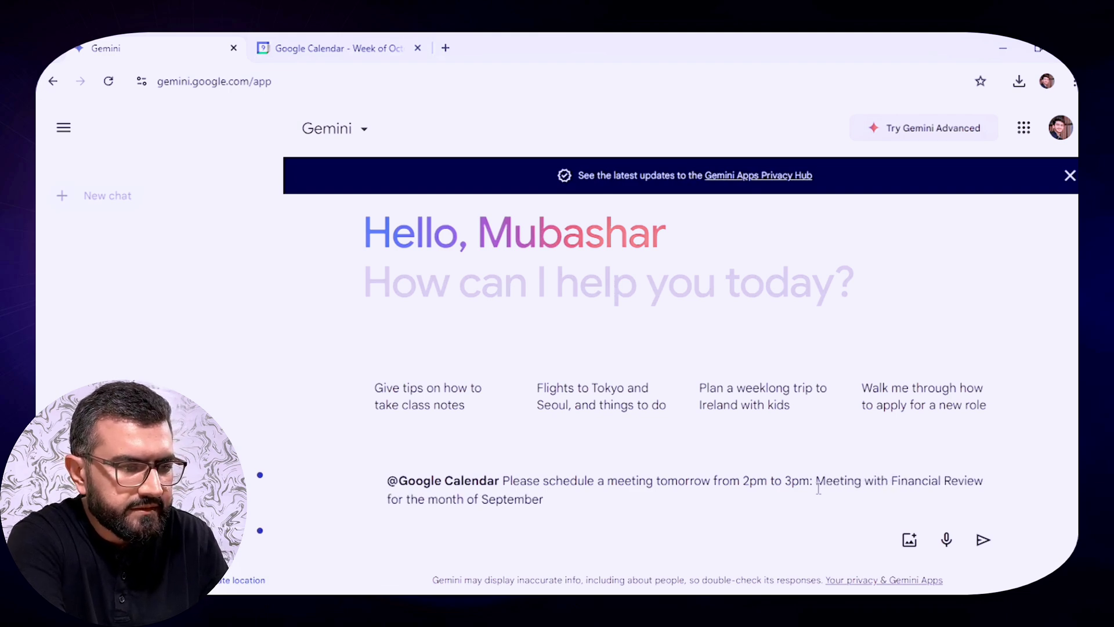
{"action": "type", "text": "Hasnain "}
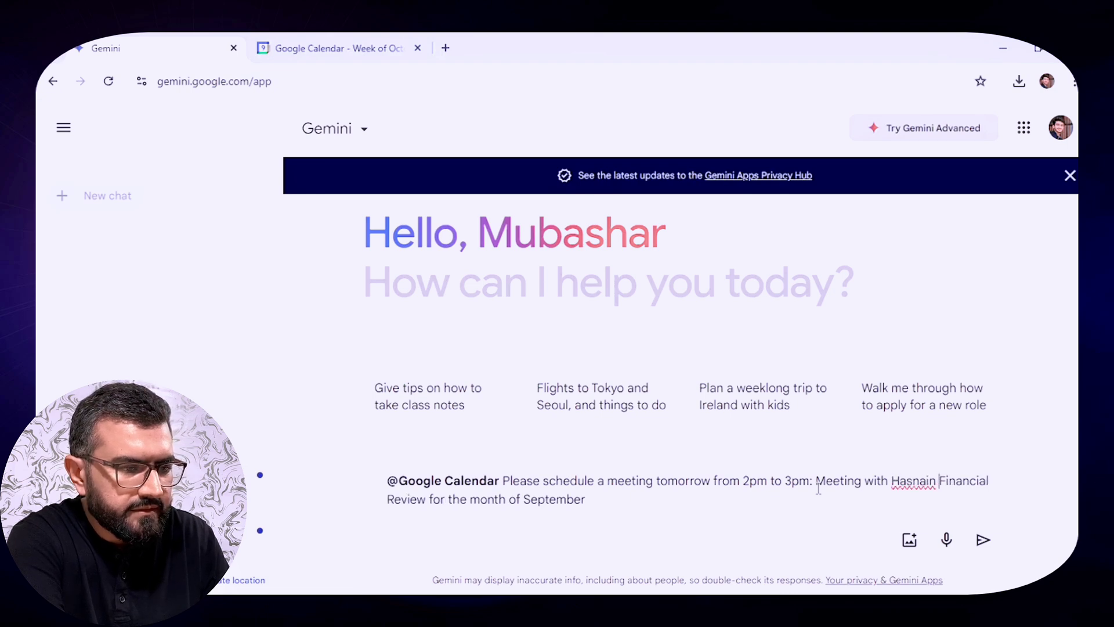
{"action": "type", "text": "of"}
{"action": "key", "text": "BackSpace"}
{"action": "type", "text": "f"}
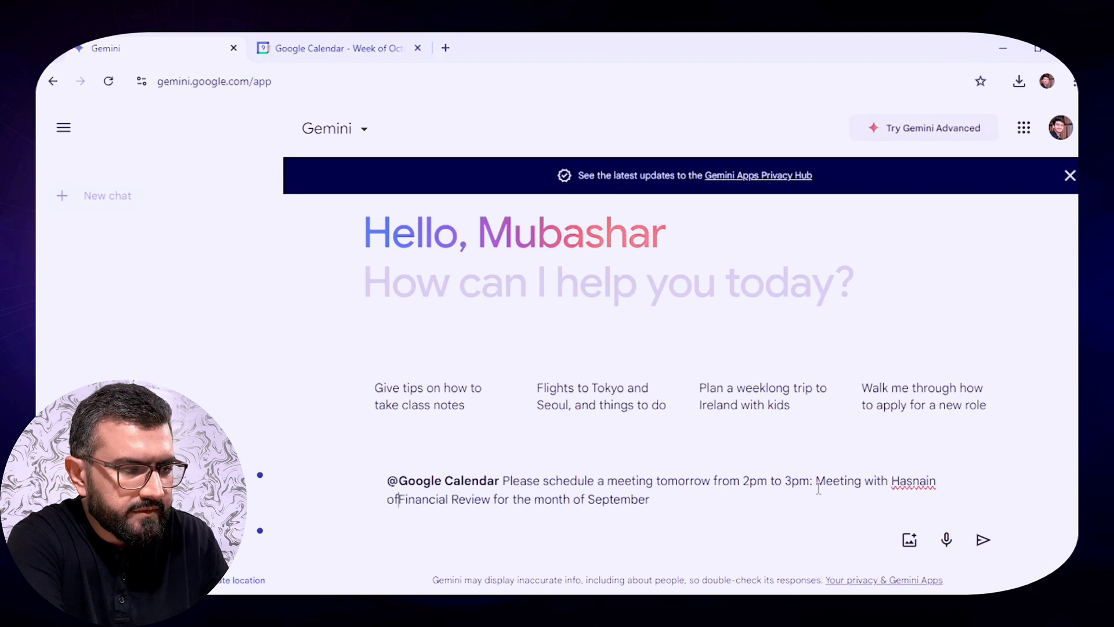
{"action": "key", "text": "BackSpace"}
{"action": "key", "text": "BackSpace"}
{"action": "type", "text": "for"}
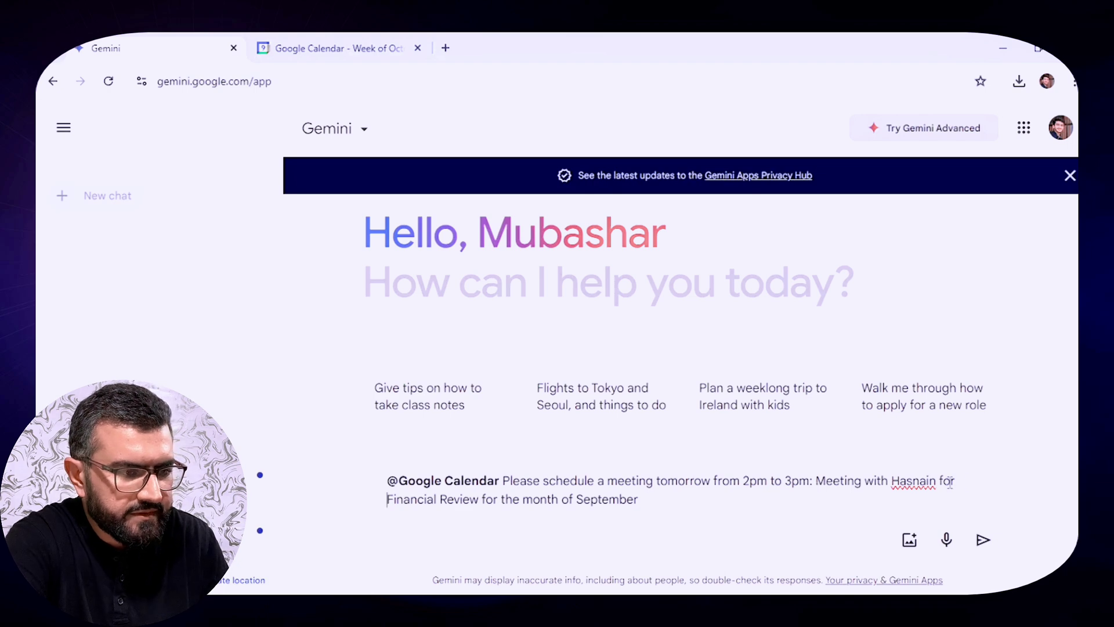
{"action": "key", "text": "BackSpace"}
{"action": "key", "text": "BackSpace"}
{"action": "key", "text": "BackSpace"}
{"action": "key", "text": "BackSpace"}
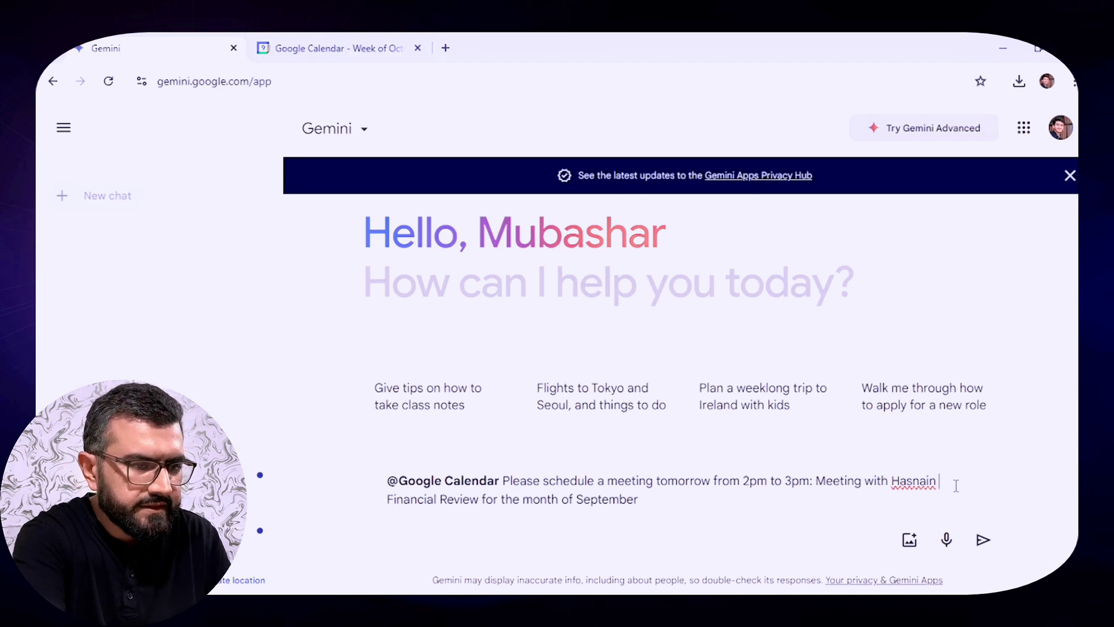
Step: Add "to discuss" between the attendee's name and "Financial Review", and send the prompt
{"action": "type", "text": "to discus "}
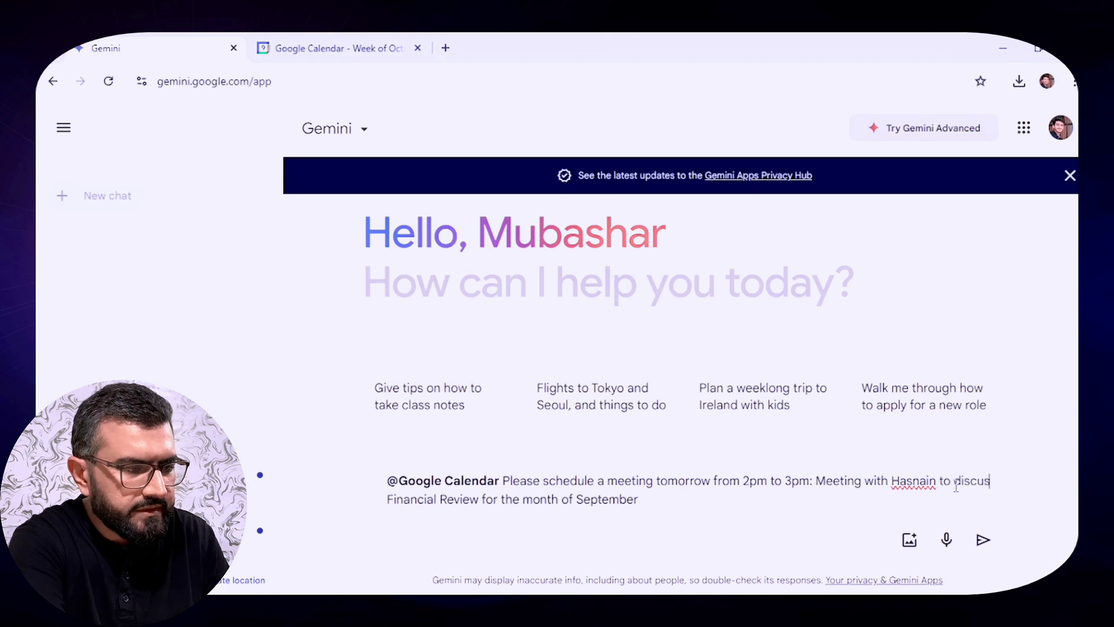
{"action": "type", "text": "s"}
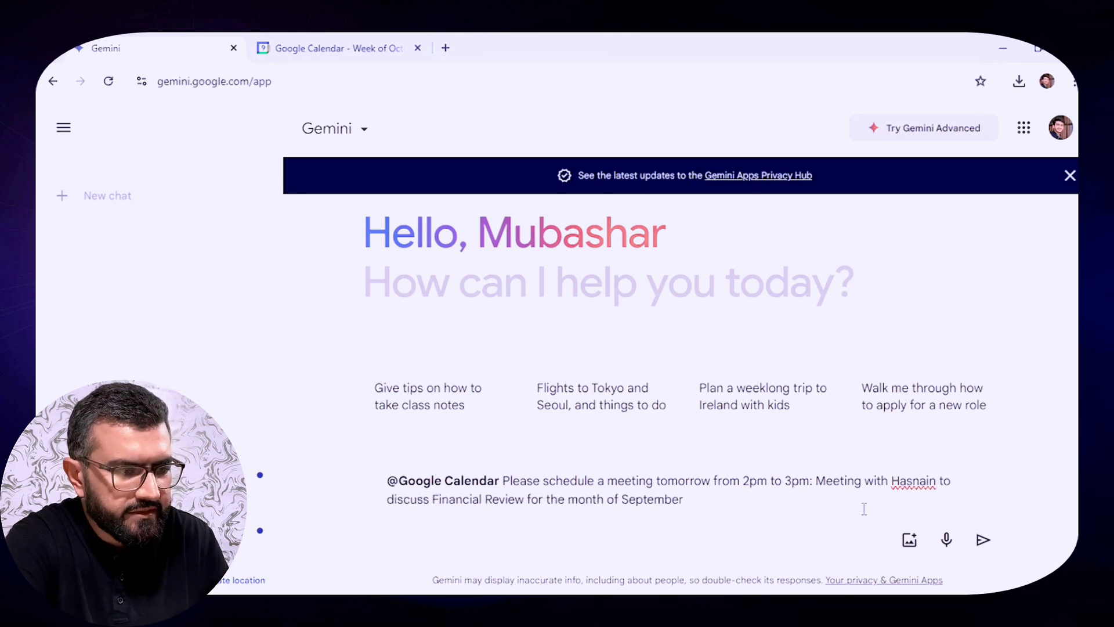
{"action": "left_click", "coordinate": [983, 541]}
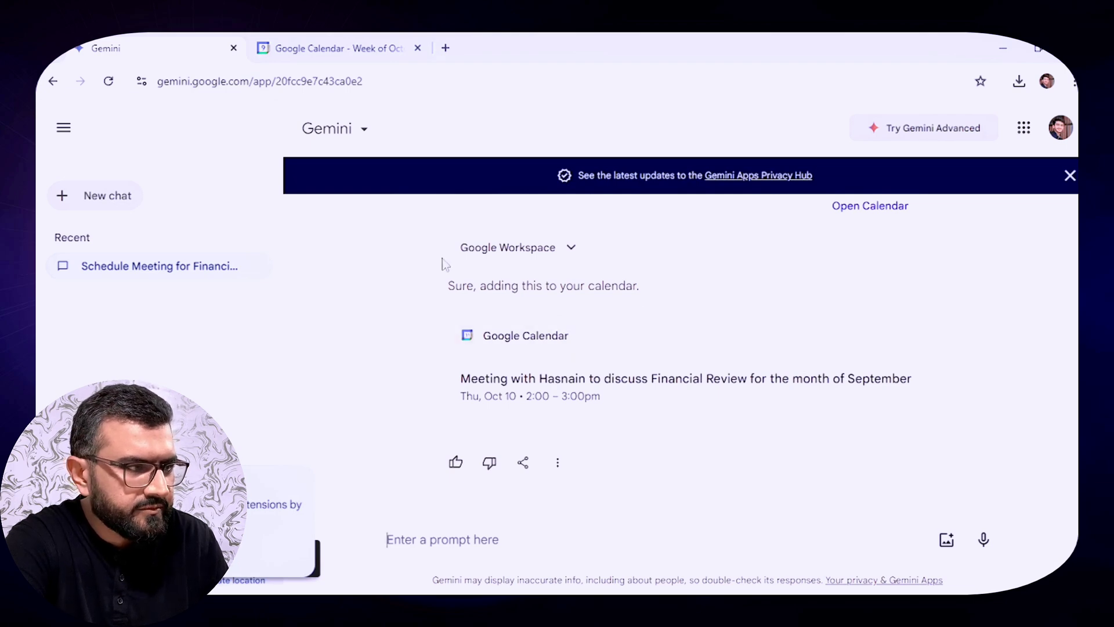
Step: Switch to Google Calendar and open the details of the new meeting on Thursday, October 10
{"action": "left_click", "coordinate": [355, 45]}
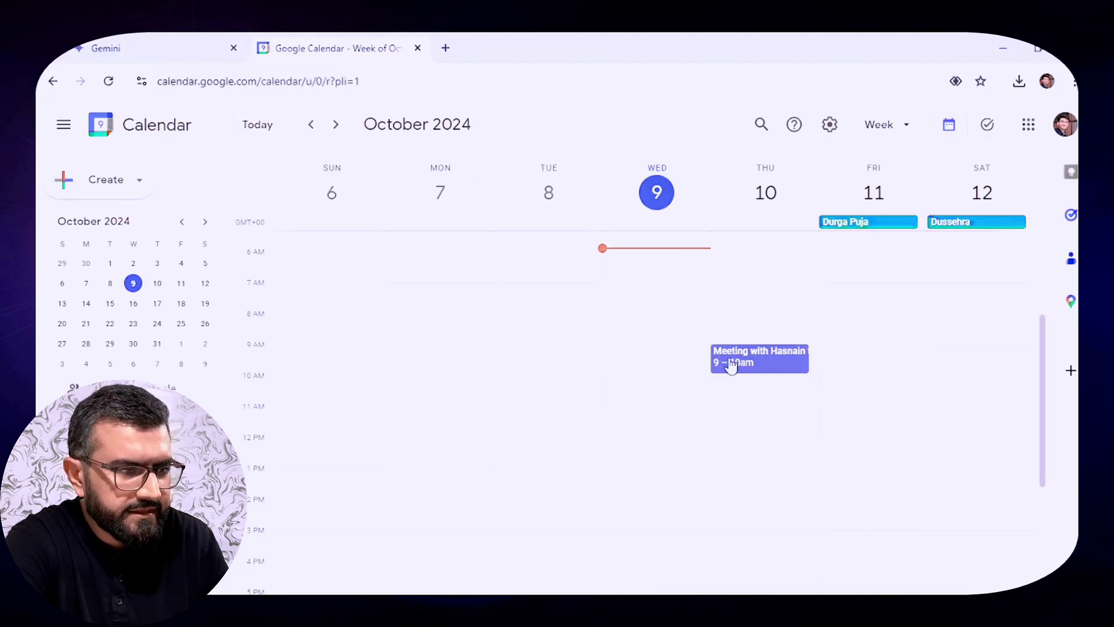
{"action": "left_click", "coordinate": [761, 365]}
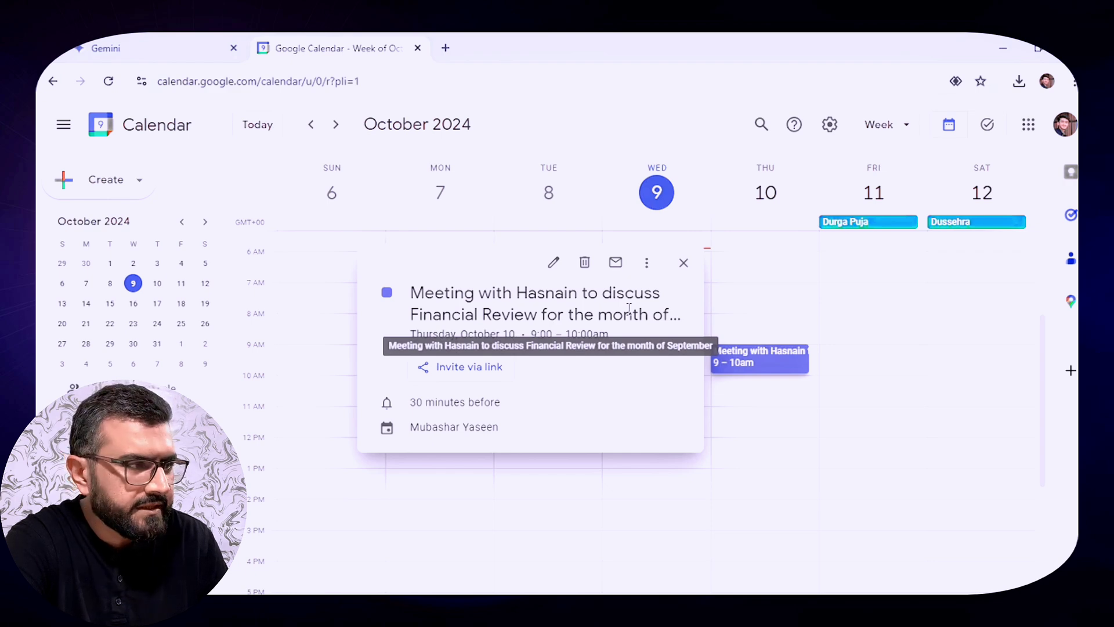
Step: Switch to Gemini and send a prompt tagged with Google Calendar: "how many meeting I do have in this week"
{"action": "left_click", "coordinate": [184, 51]}
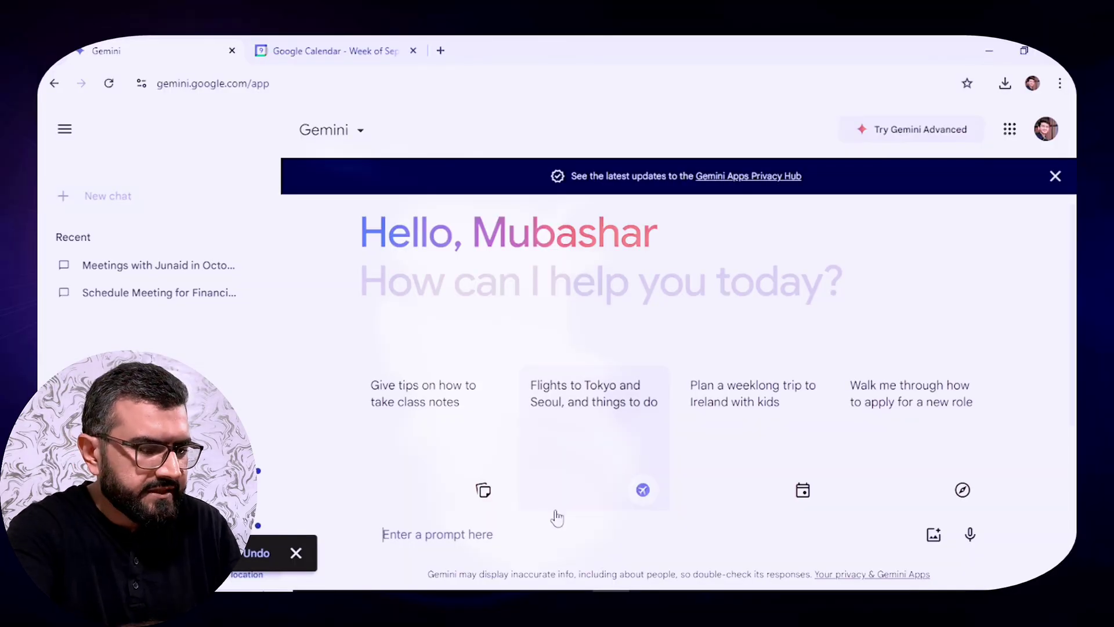
{"action": "type", "text": "@"}
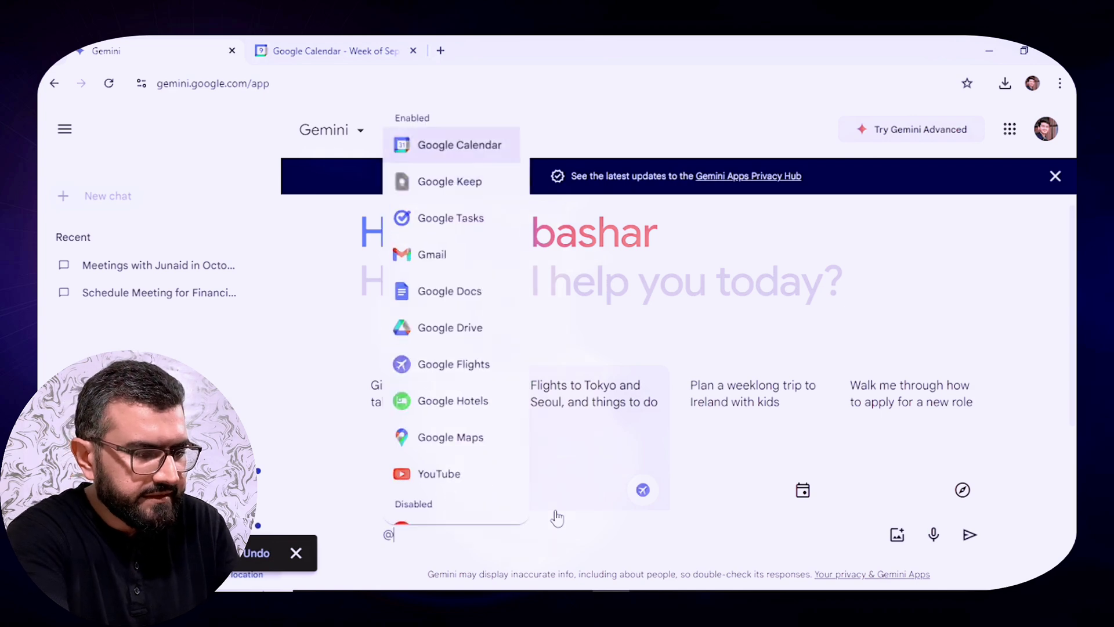
{"action": "key", "text": "Return"}
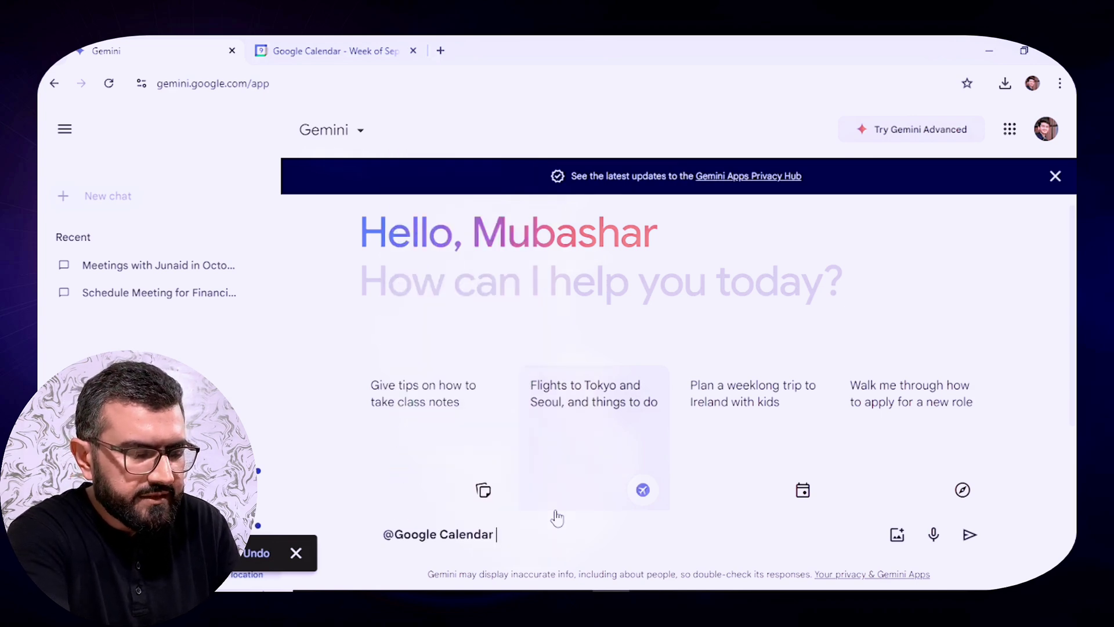
{"action": "type", "text": "ho"}
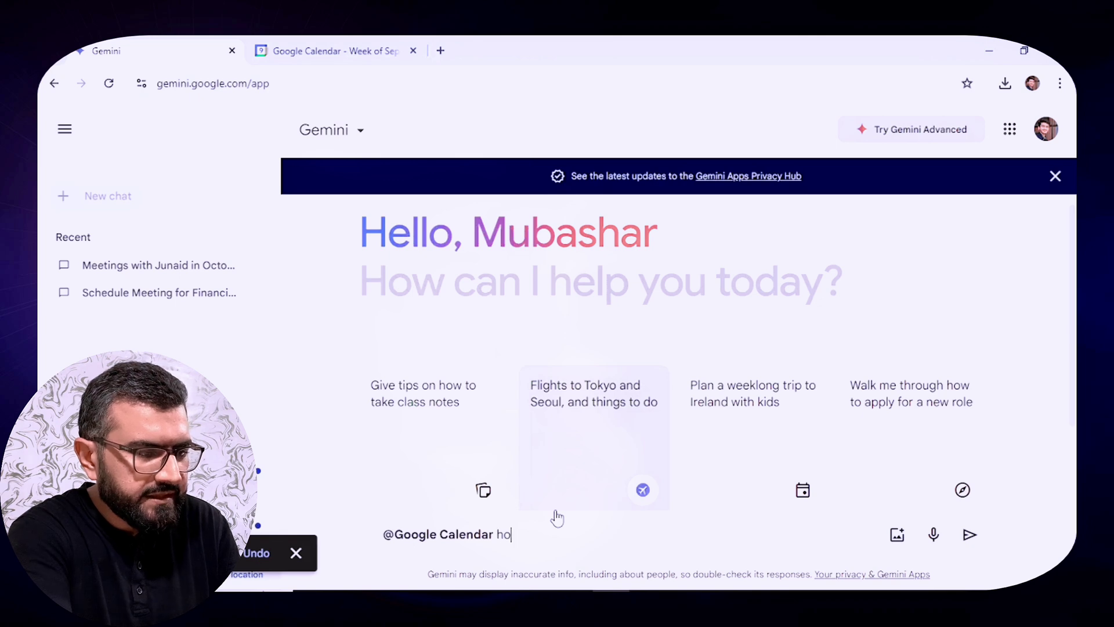
{"action": "type", "text": "w many mee"}
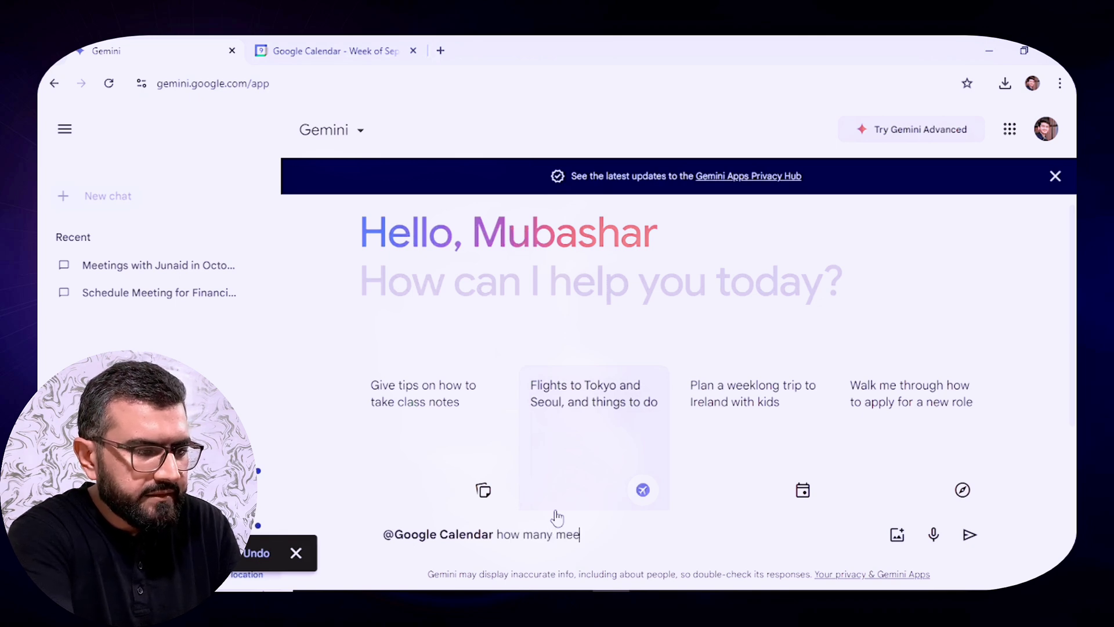
{"action": "type", "text": "ting I do"}
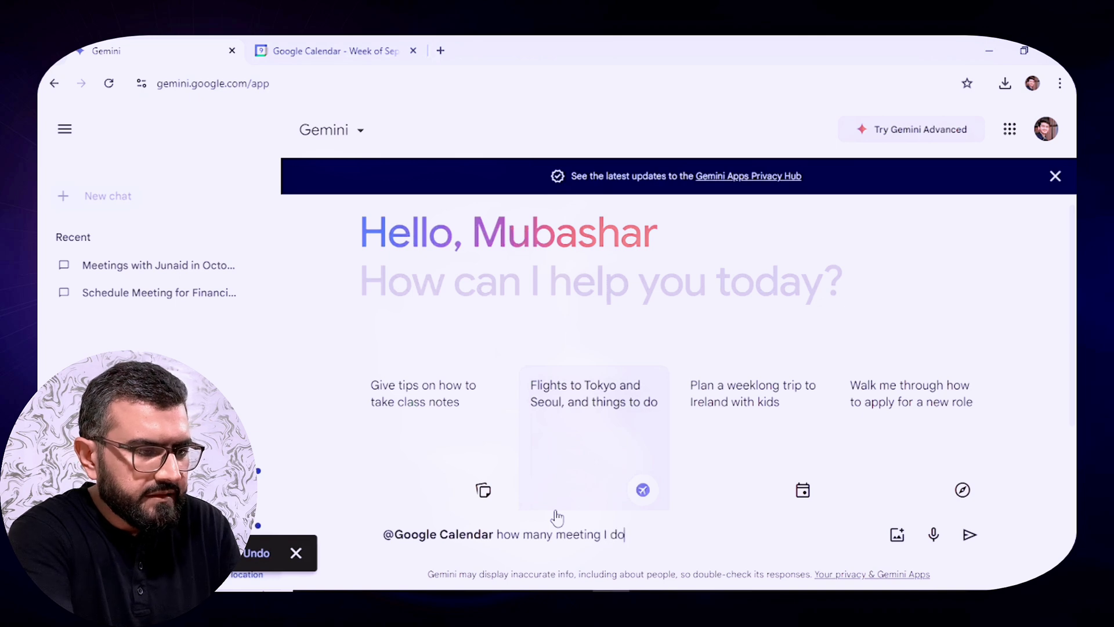
{"action": "type", "text": " have in this "}
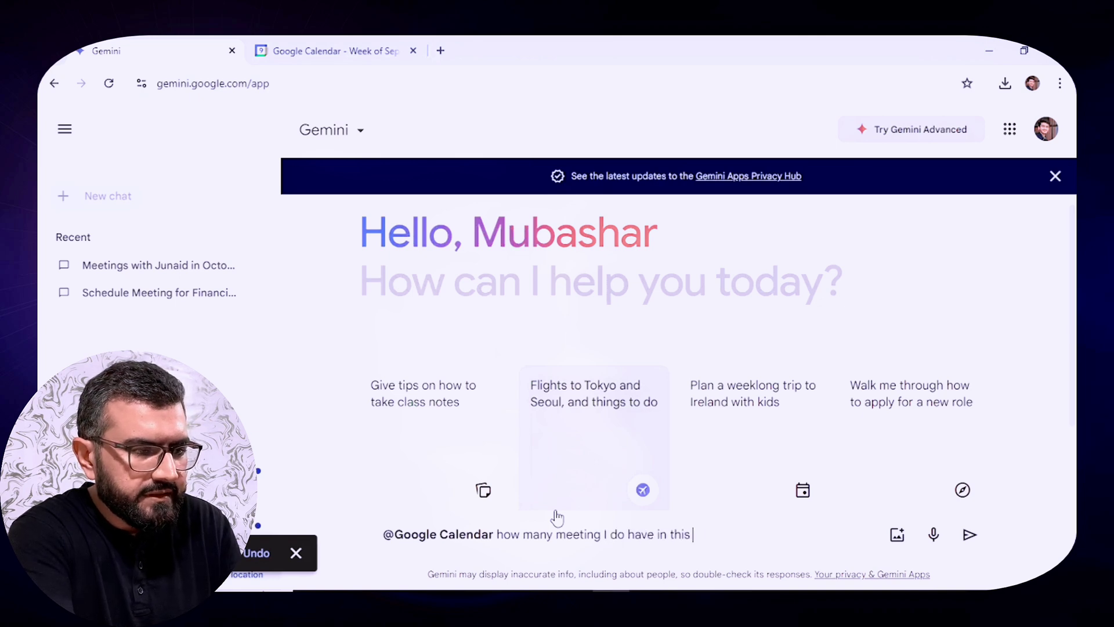
{"action": "type", "text": "week"}
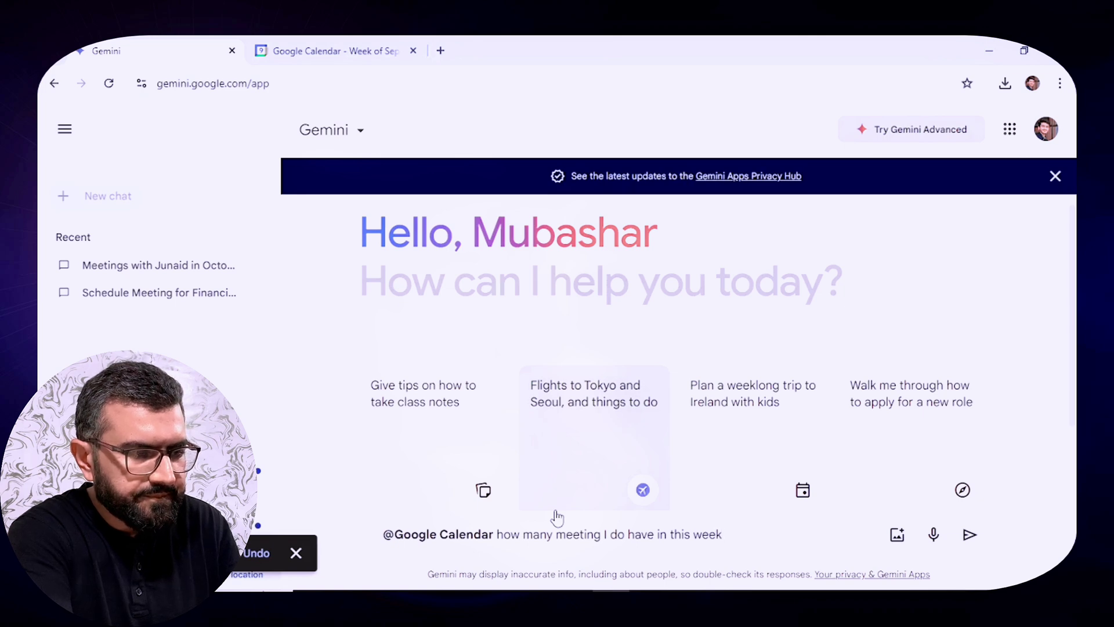
{"action": "key", "text": "Return"}
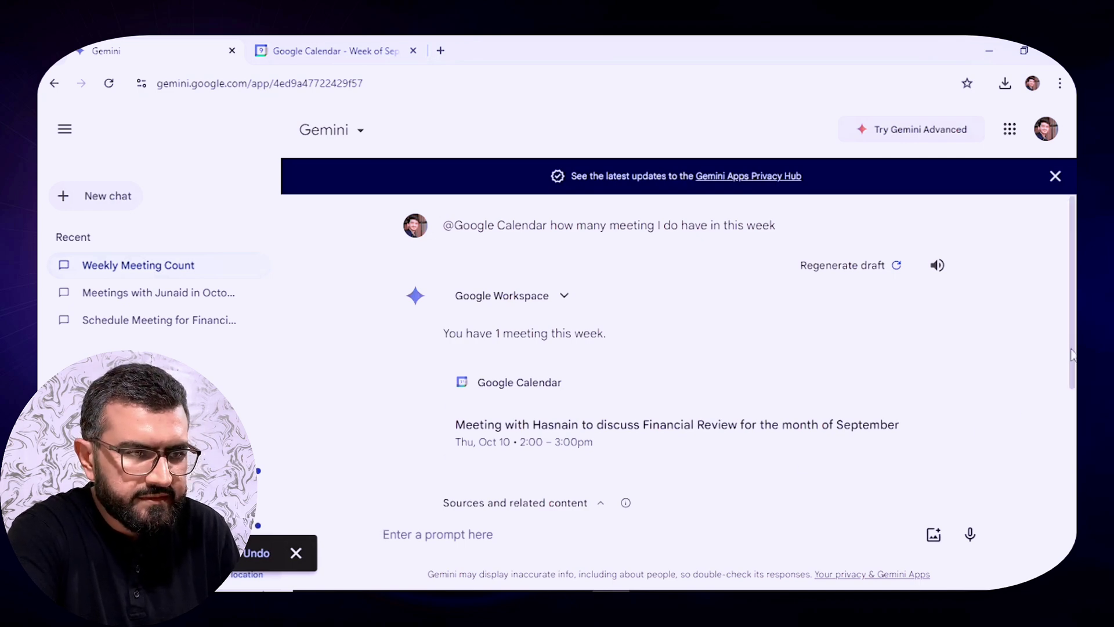
{"action": "scroll", "coordinate": [1070, 388], "scroll_direction": "down", "scroll_amount": 1}
{"action": "scroll", "coordinate": [1070, 389], "scroll_direction": "down", "scroll_amount": 1}
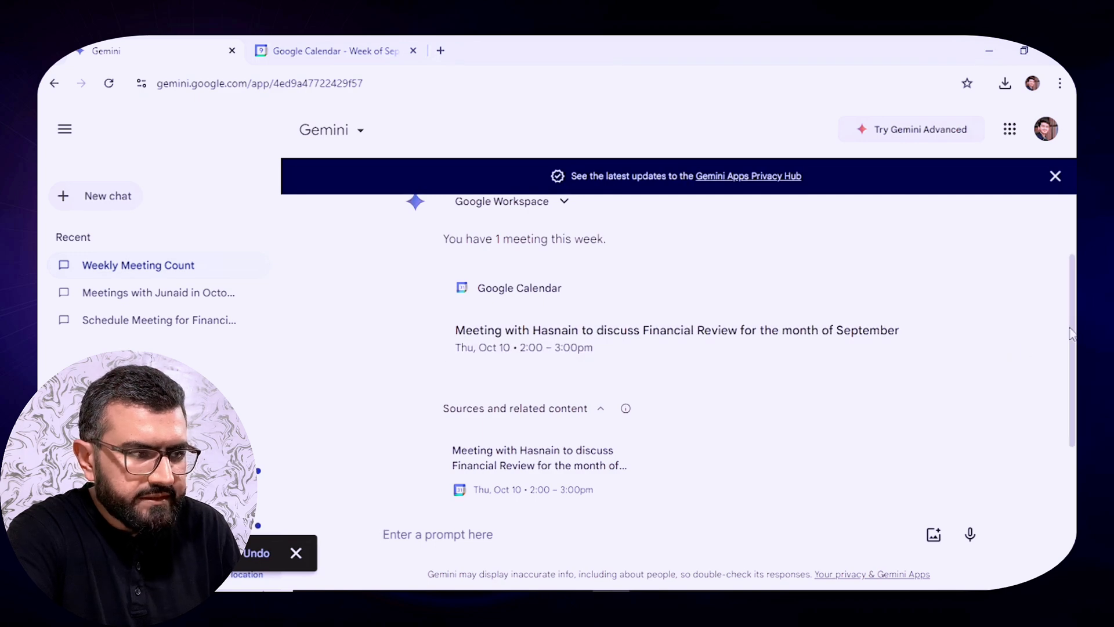
{"action": "mouse_move", "coordinate": [1072, 334]}
{"action": "left_mouse_down"}
{"action": "mouse_move", "coordinate": [1073, 417]}
{"action": "mouse_move", "coordinate": [1071, 321]}
{"action": "left_mouse_up"}
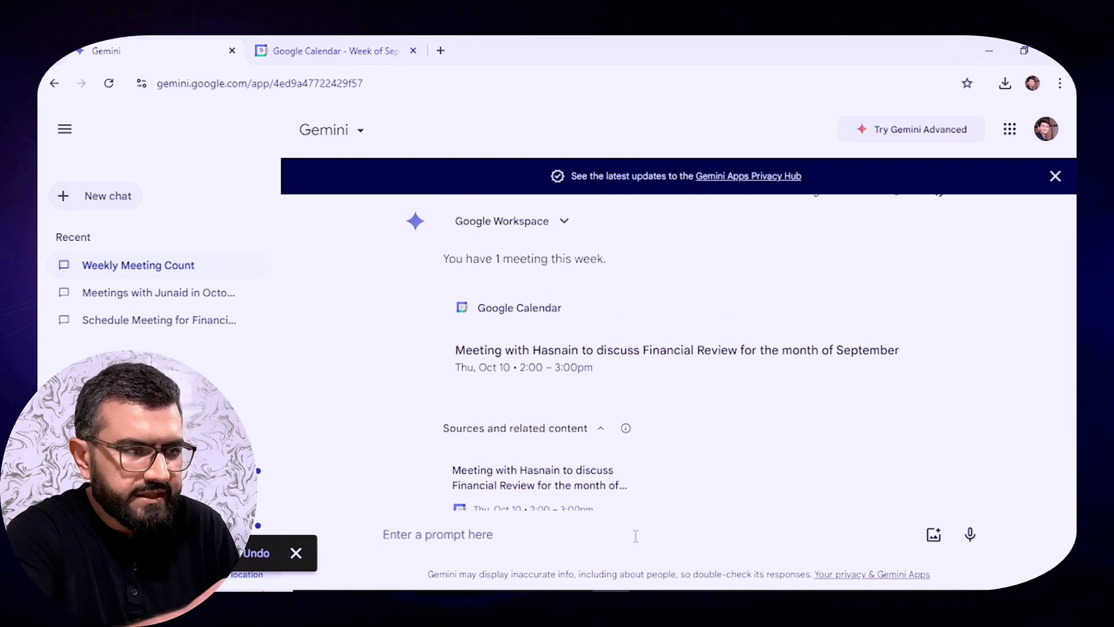
Step: Begin a new prompt with the Google Calendar extension tag and the text "Please reschedule the meeting with"
{"action": "type", "text": "@"}
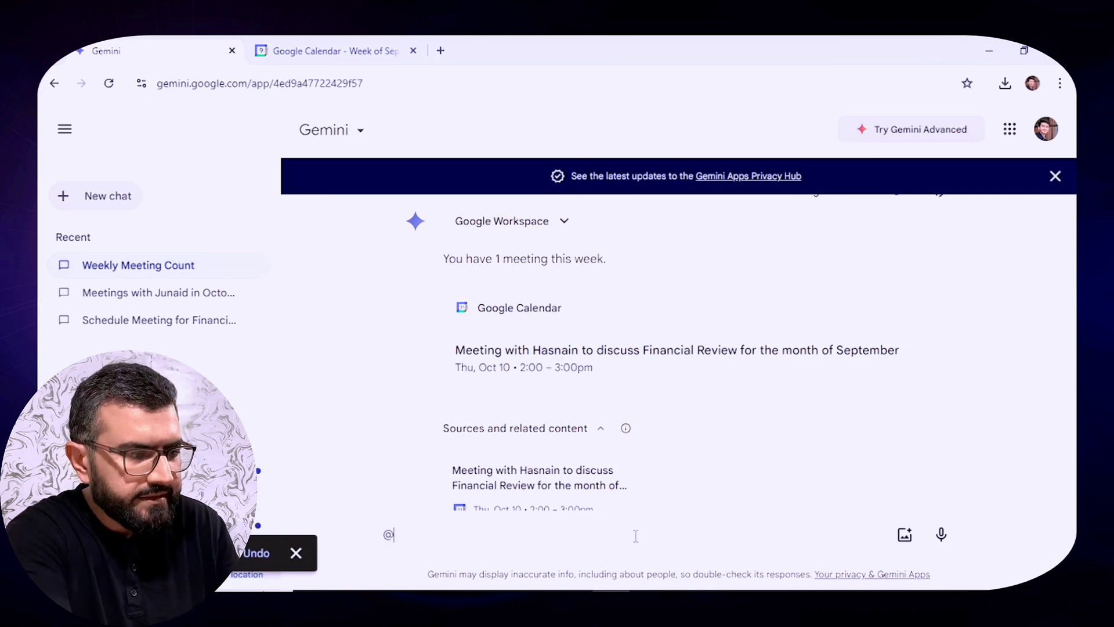
{"action": "key", "text": "Return"}
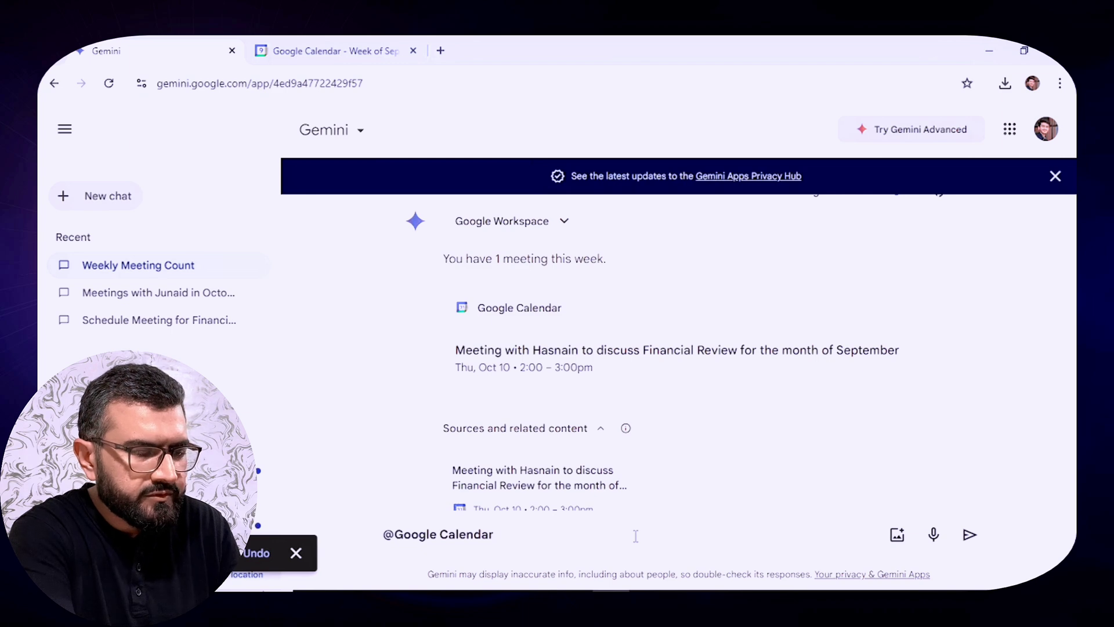
{"action": "type", "text": "Please reshe"}
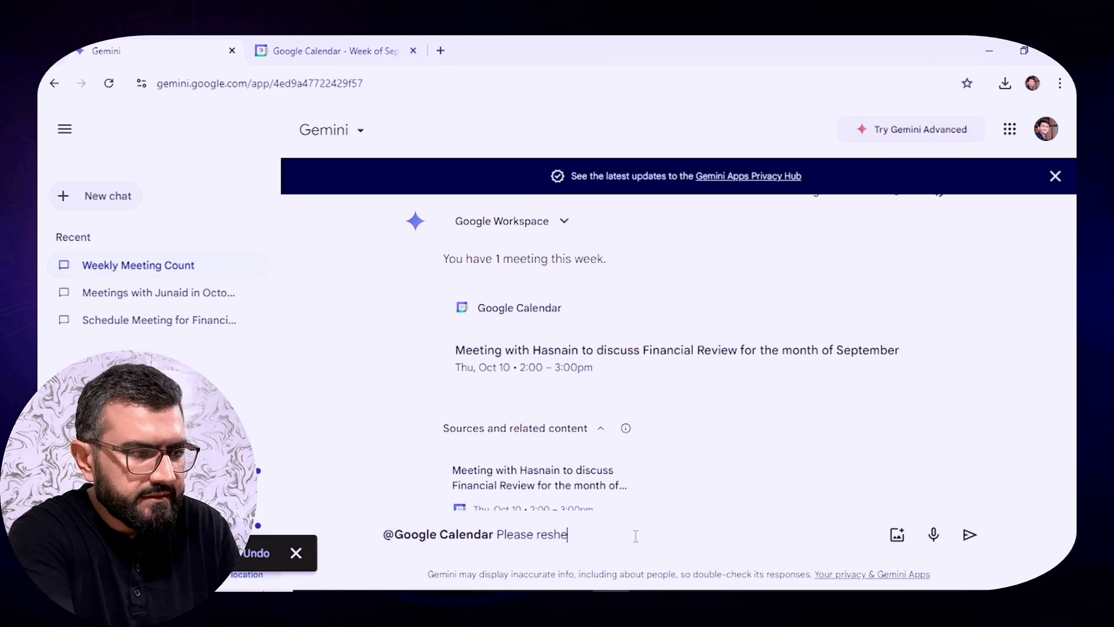
{"action": "key", "text": "BackSpace"}
{"action": "type", "text": "chedule the"}
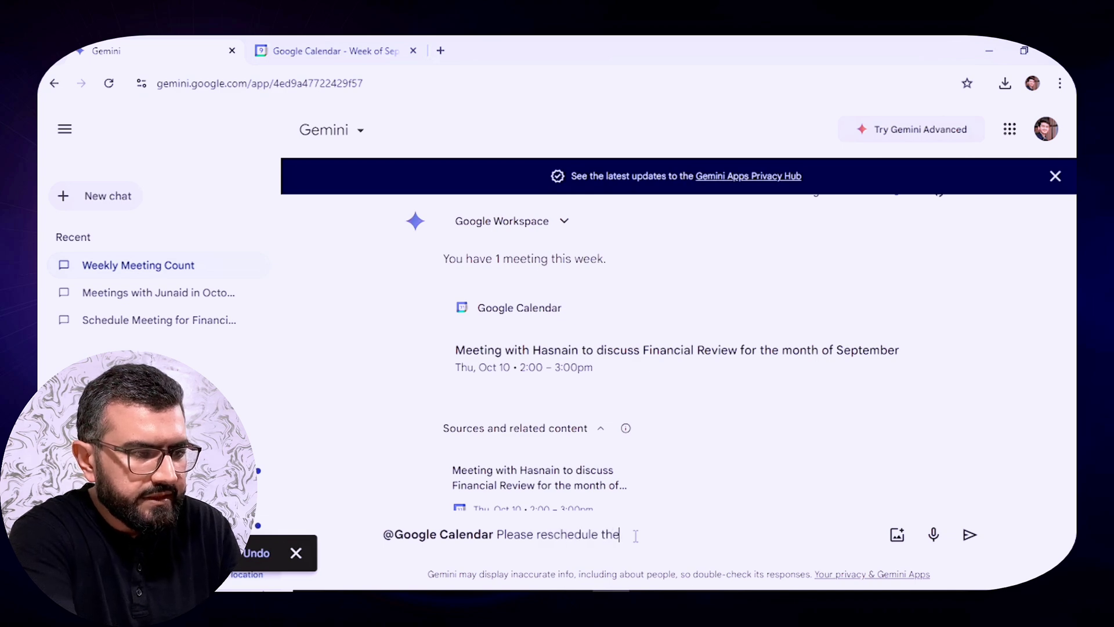
{"action": "type", "text": " meeting with "}
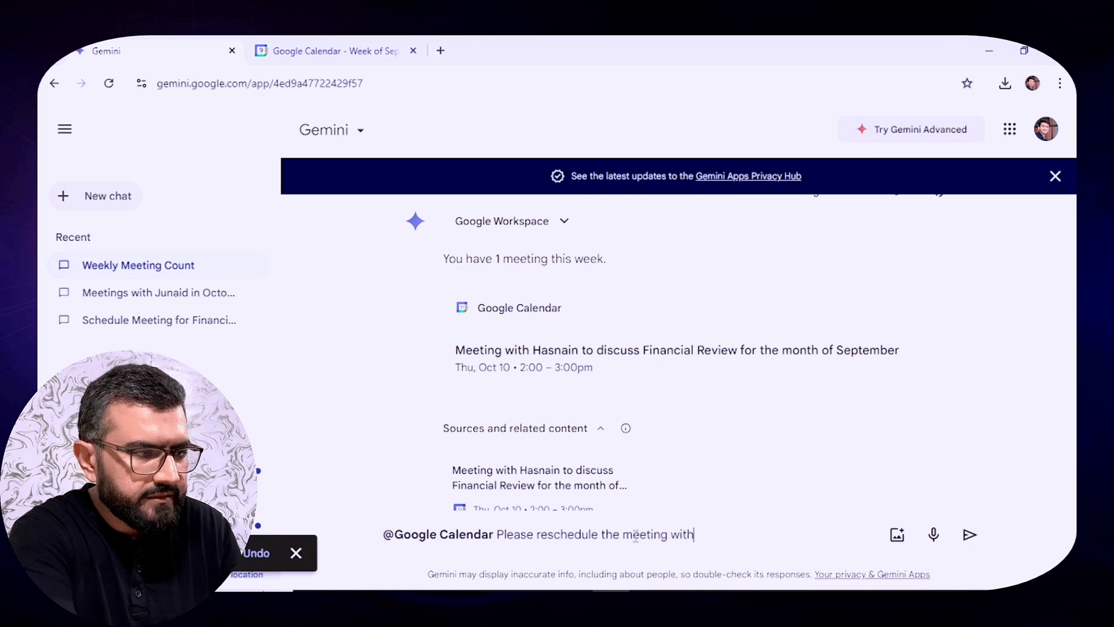
Step: Complete the prompt with the attendee's name and "from Thrusday to Sunday at 6pm", and send it
{"action": "type", "text": "Hasnain"}
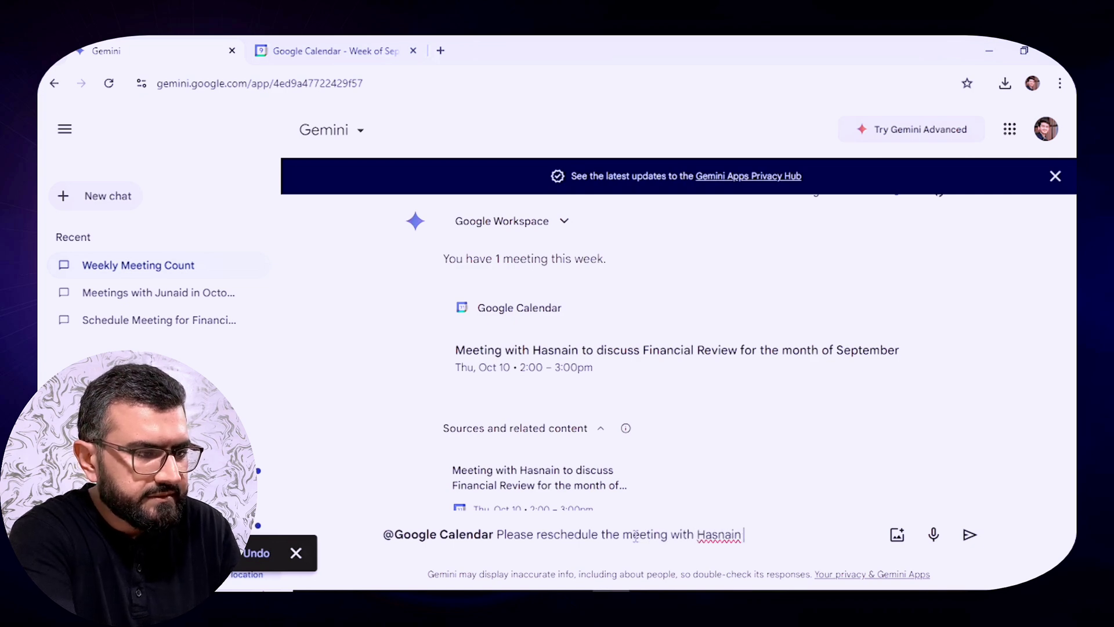
{"action": "type", "text": " from Thru"}
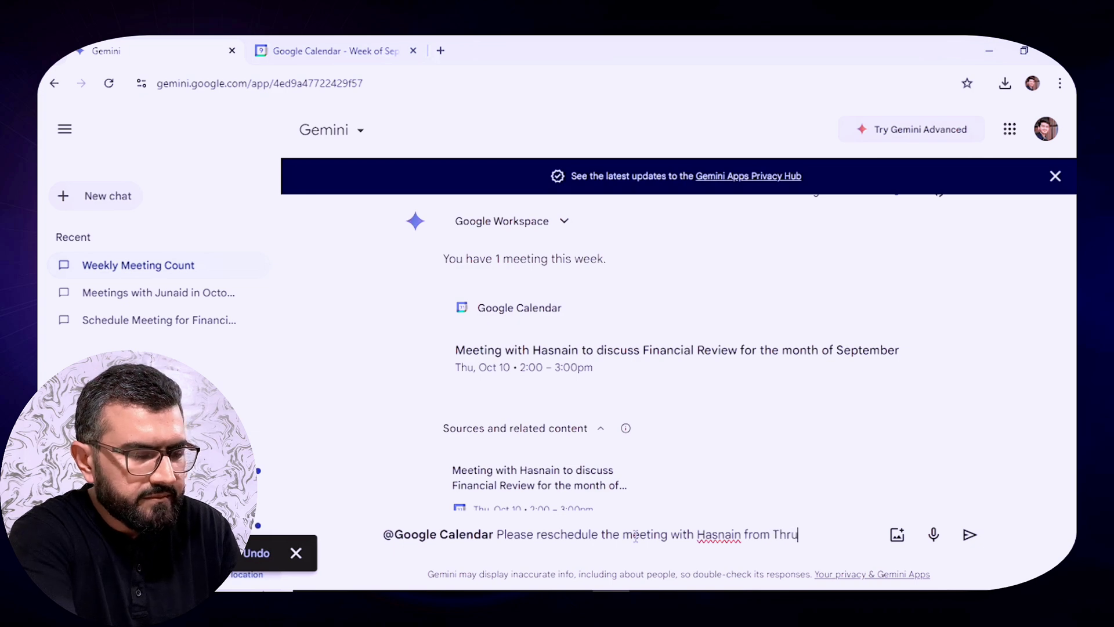
{"action": "type", "text": "sday to "}
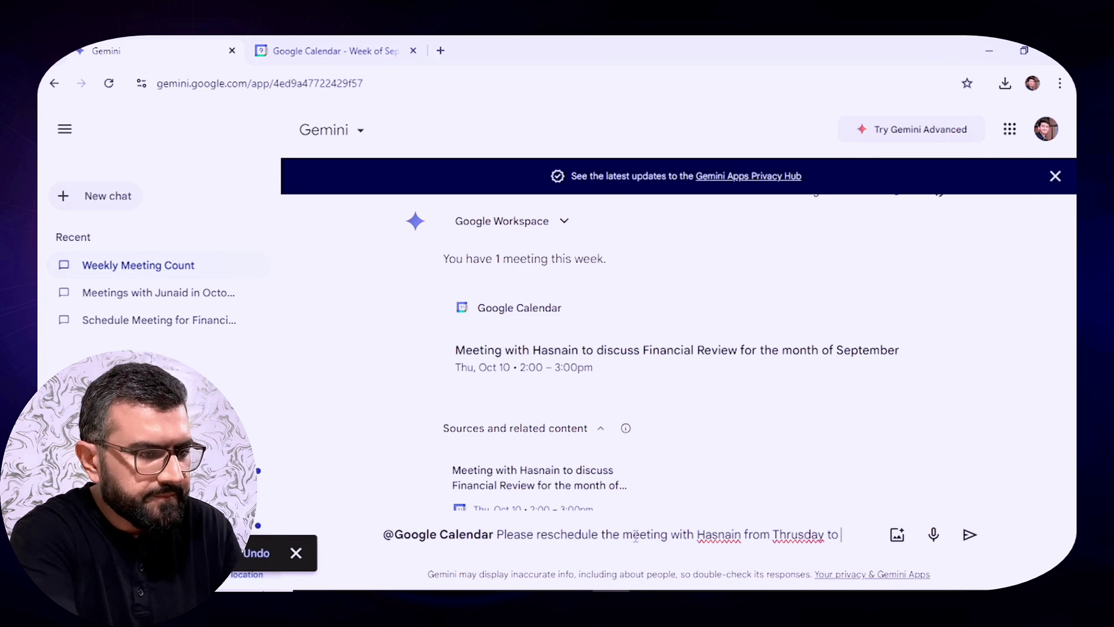
{"action": "type", "text": "Sunday"}
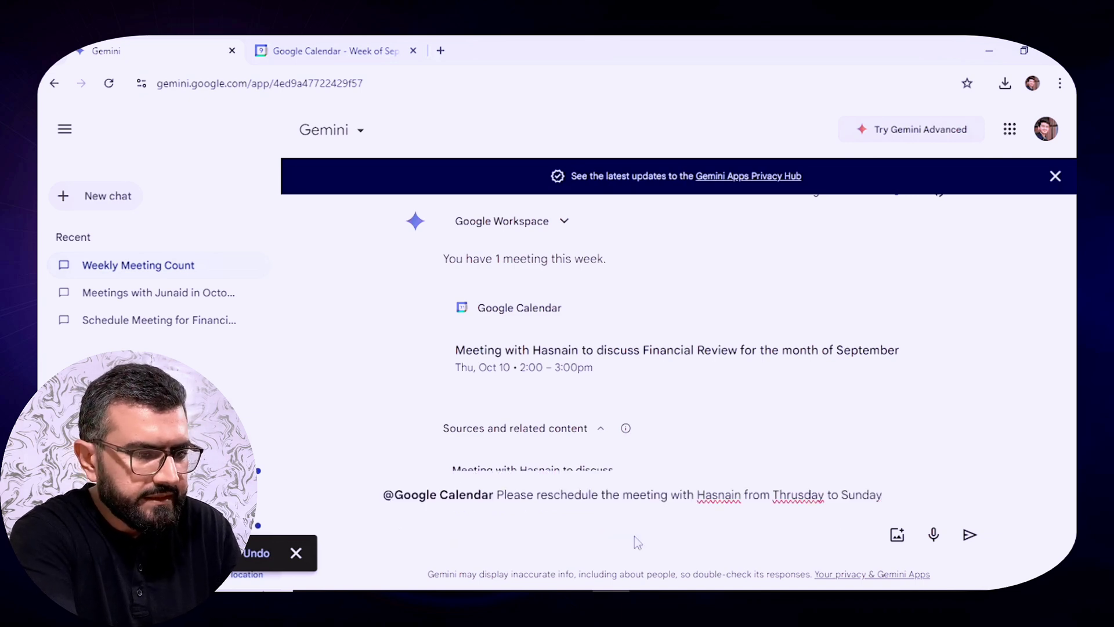
{"action": "type", "text": " at 6p"}
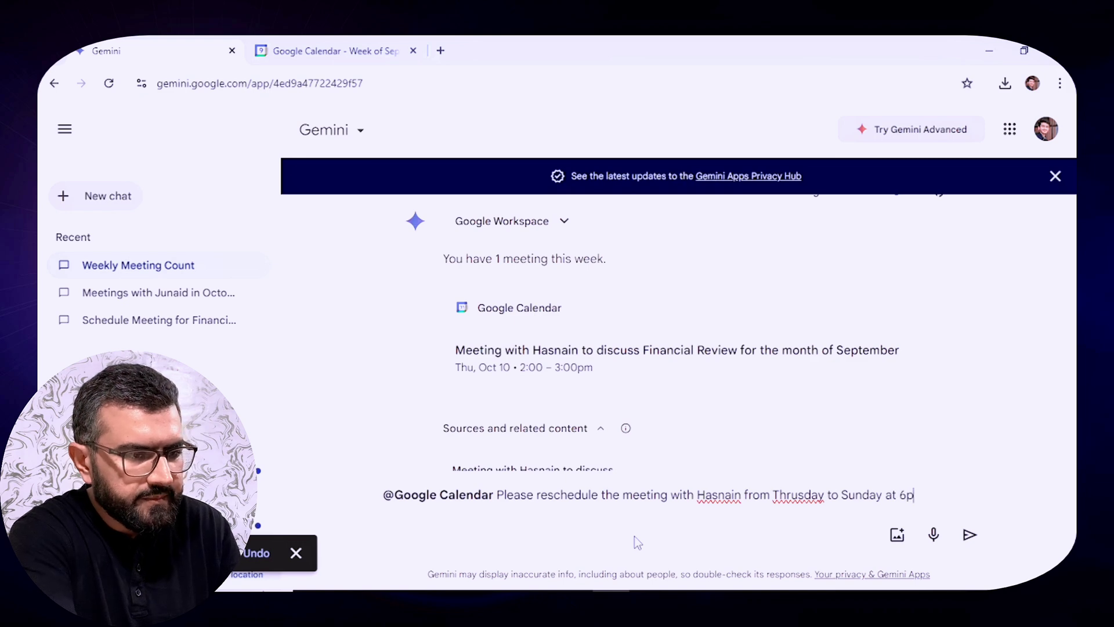
{"action": "type", "text": "m"}
{"action": "key", "text": "Return"}
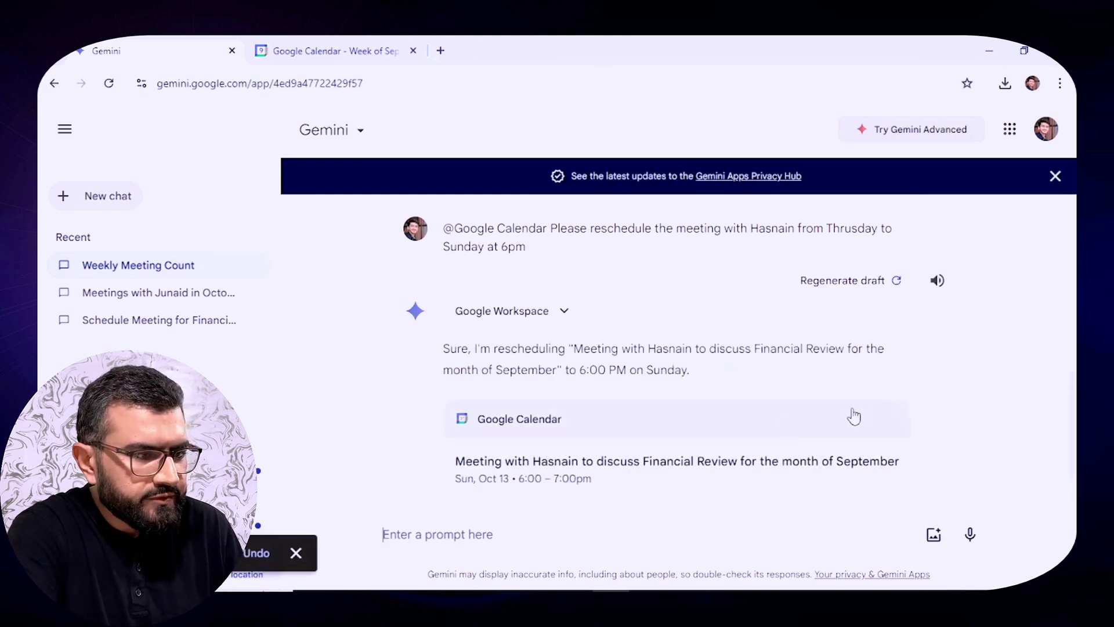
{"action": "left_click_drag", "start_coordinate": [1073, 387], "coordinate": [1072, 419]}
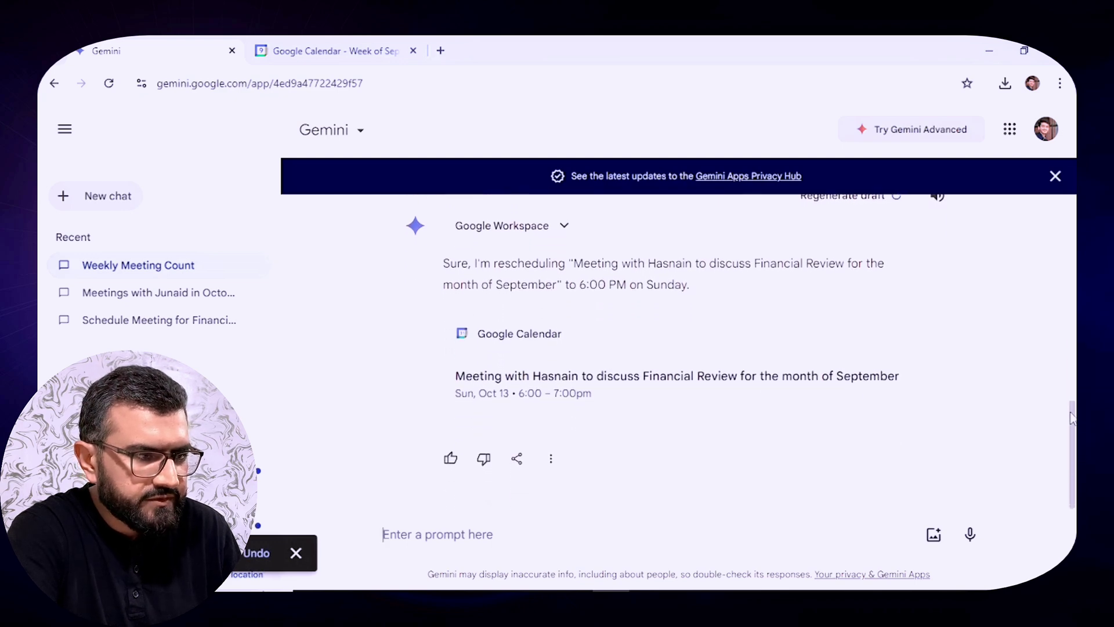
Step: Switch to Google Calendar, reload it, and open the details of the rescheduled financial review meeting on Sunday, October 13
{"action": "left_click", "coordinate": [364, 47]}
{"action": "left_click", "coordinate": [106, 84]}
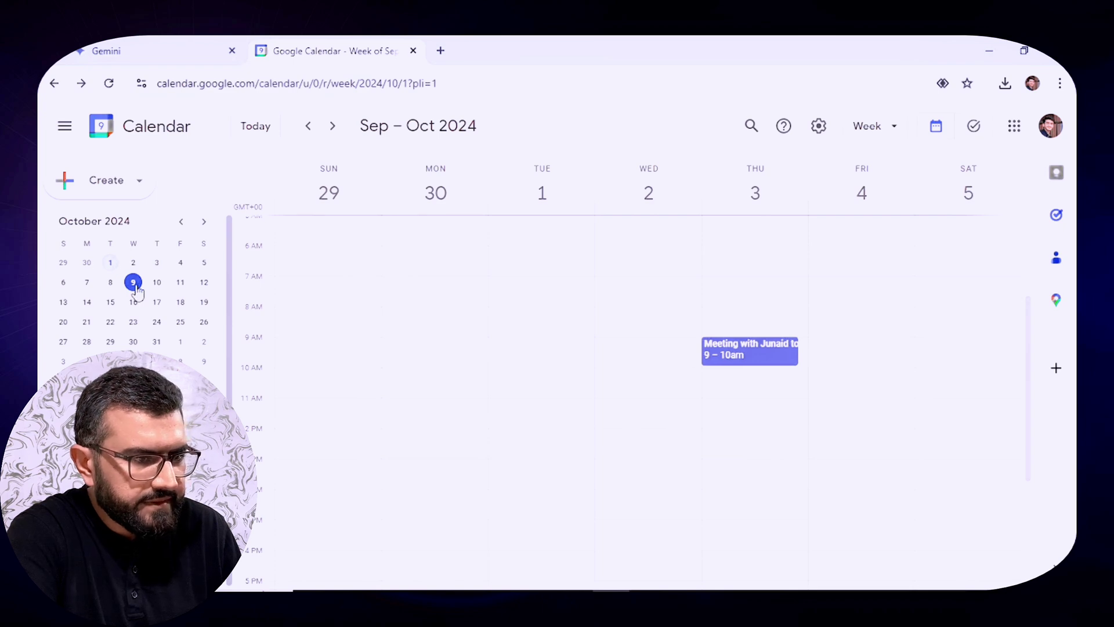
{"action": "left_click", "coordinate": [162, 56]}
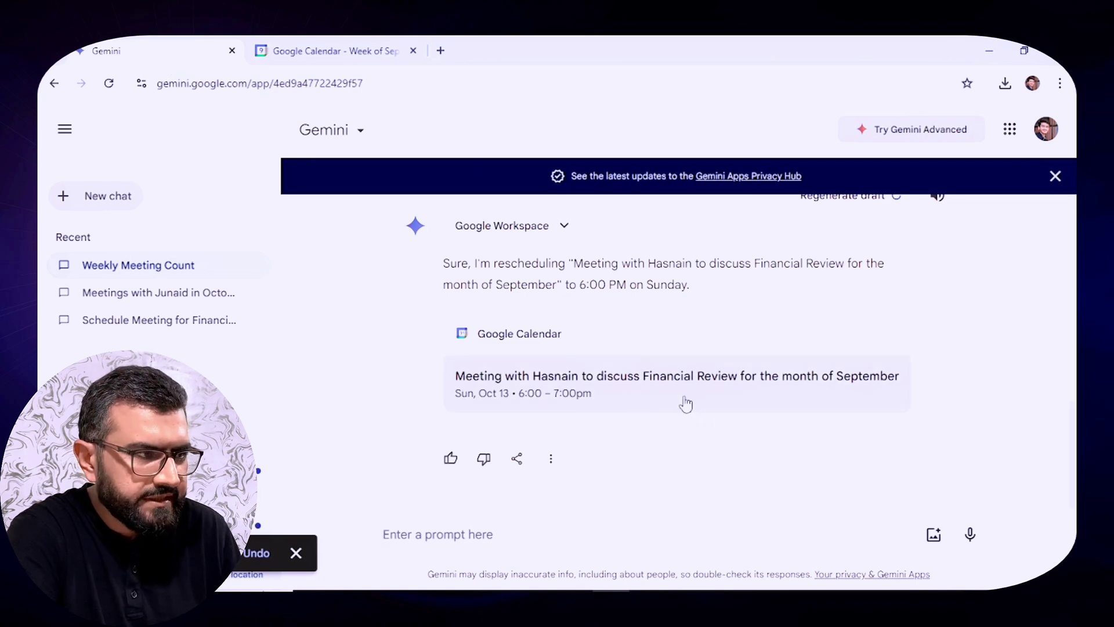
{"action": "left_click", "coordinate": [357, 52]}
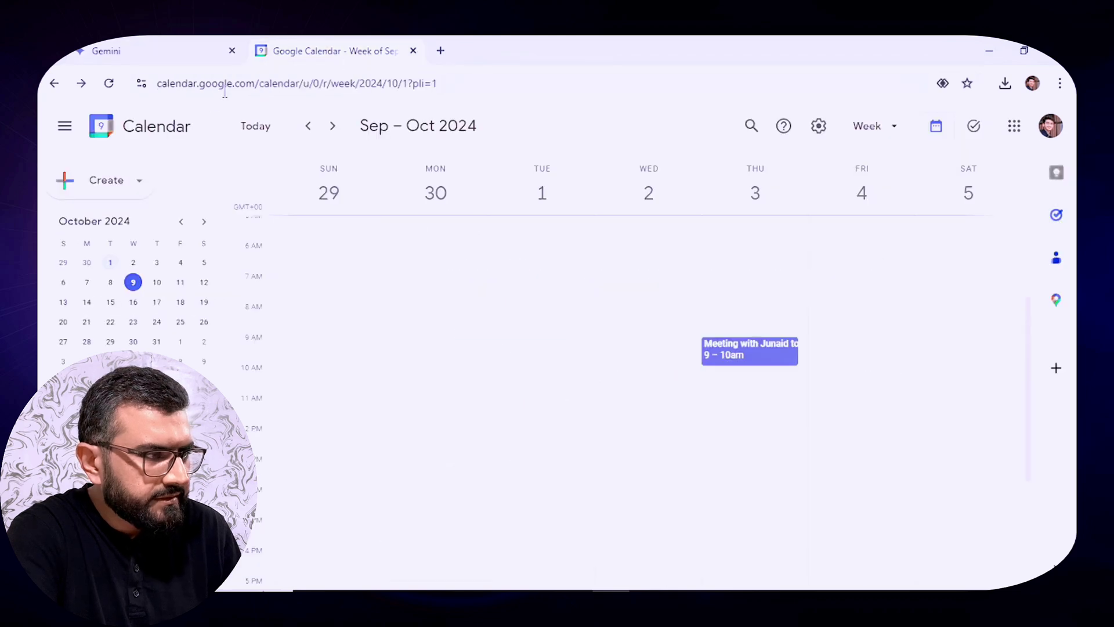
{"action": "left_click", "coordinate": [109, 84]}
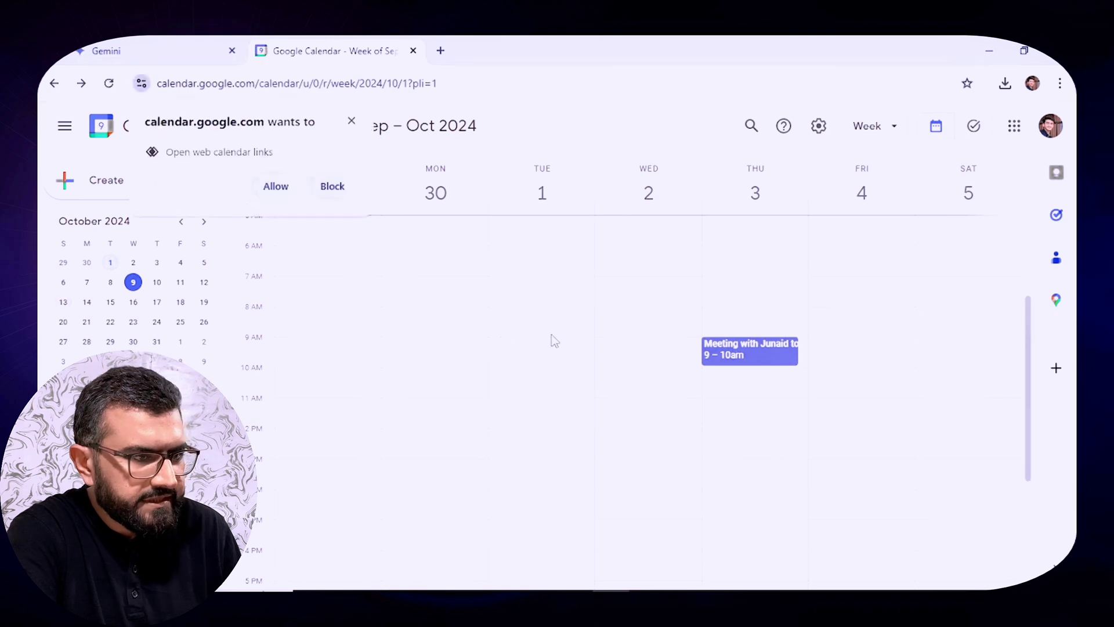
{"action": "left_click", "coordinate": [62, 302]}
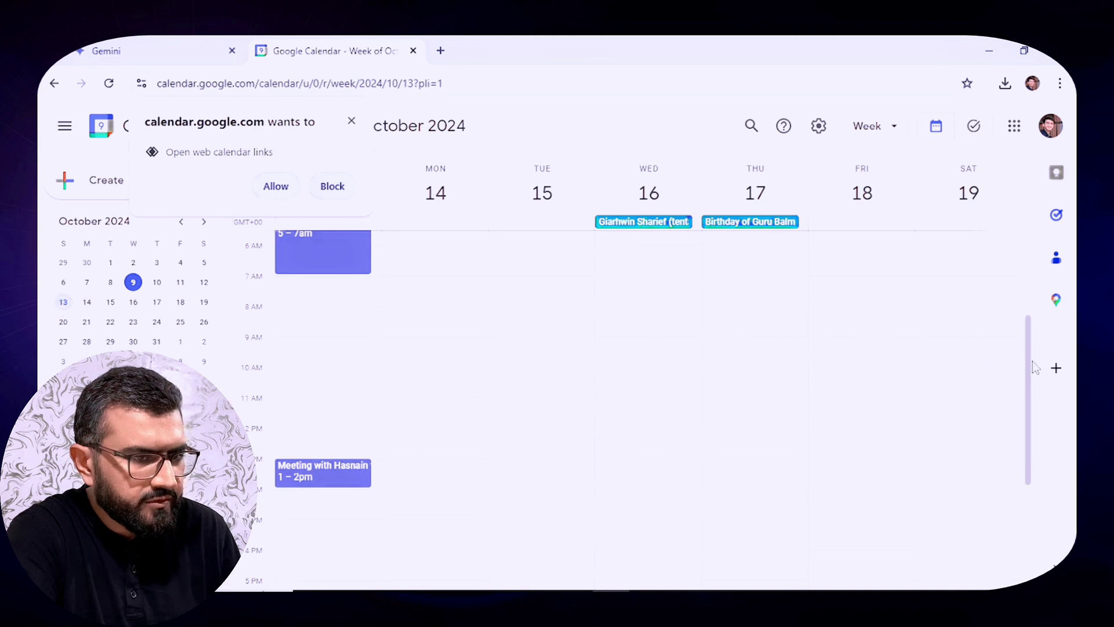
{"action": "left_click", "coordinate": [334, 482]}
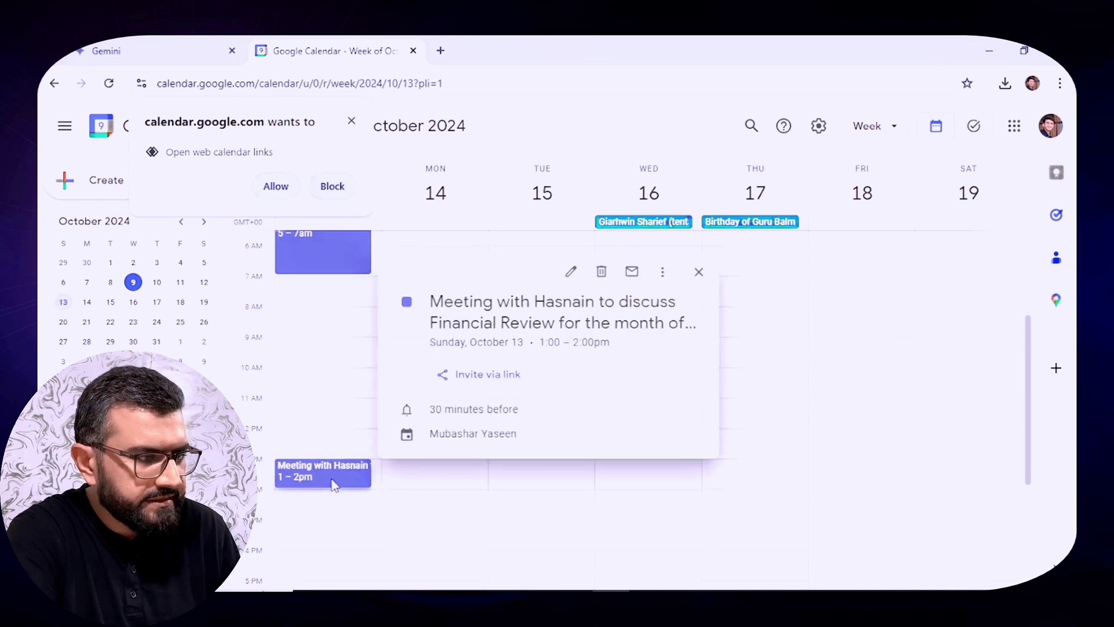